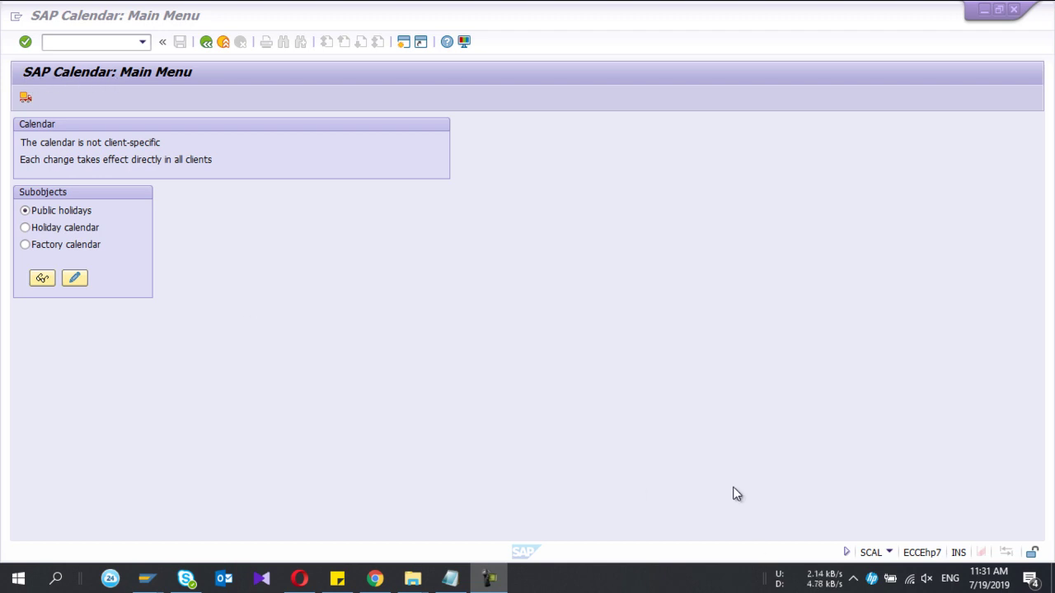
Run the /nscal calendar transaction and pick the Factory calendar option on the main menu
click(58, 45)
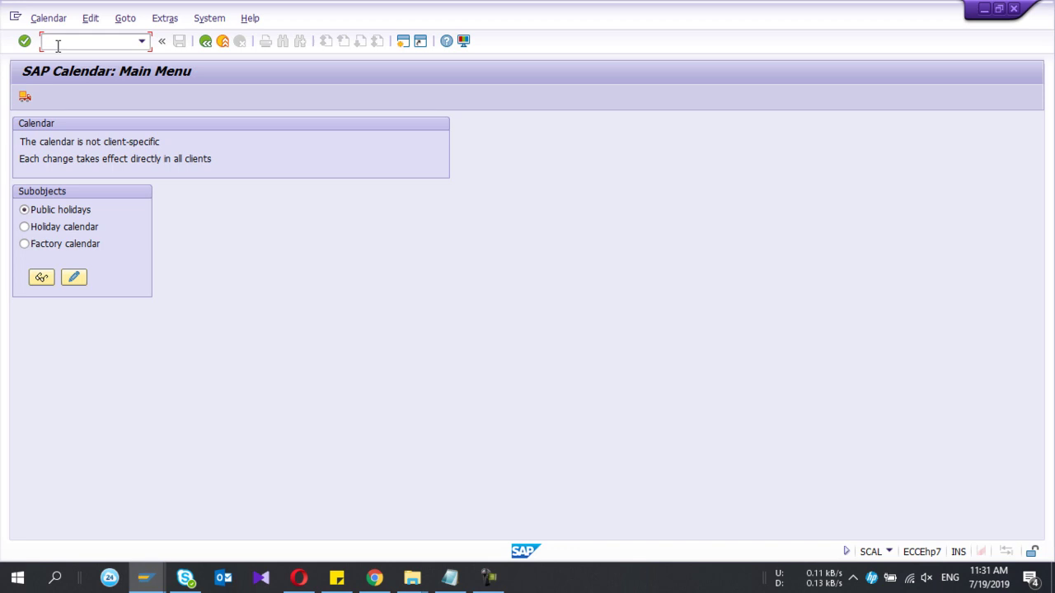
text(/nscal)
key(Return)
click(58, 46)
click(37, 213)
click(46, 231)
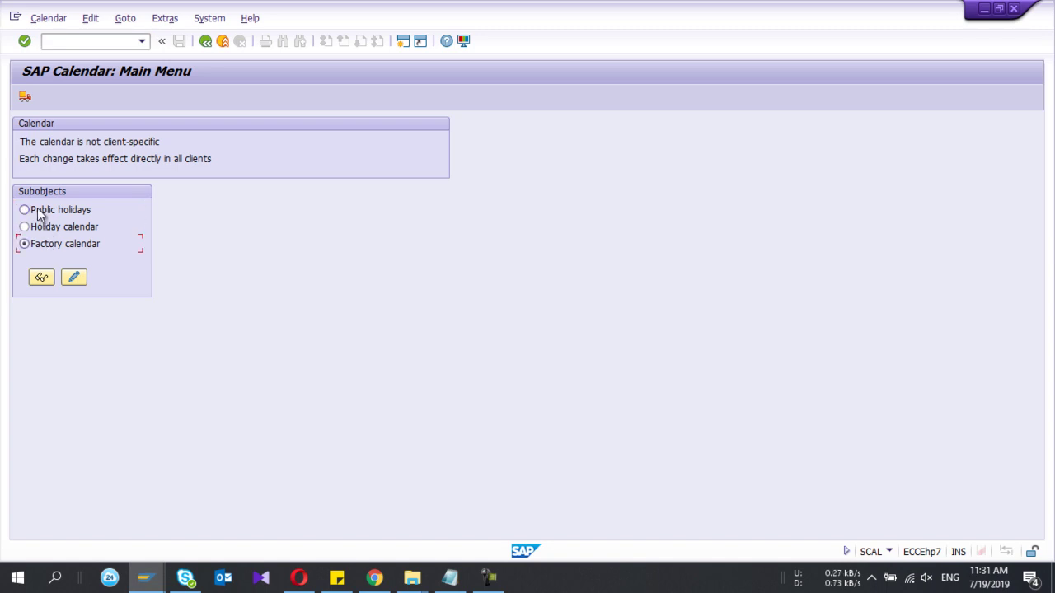
Check the three-holiday list in Notepad, then open Public holidays in change mode
click(41, 215)
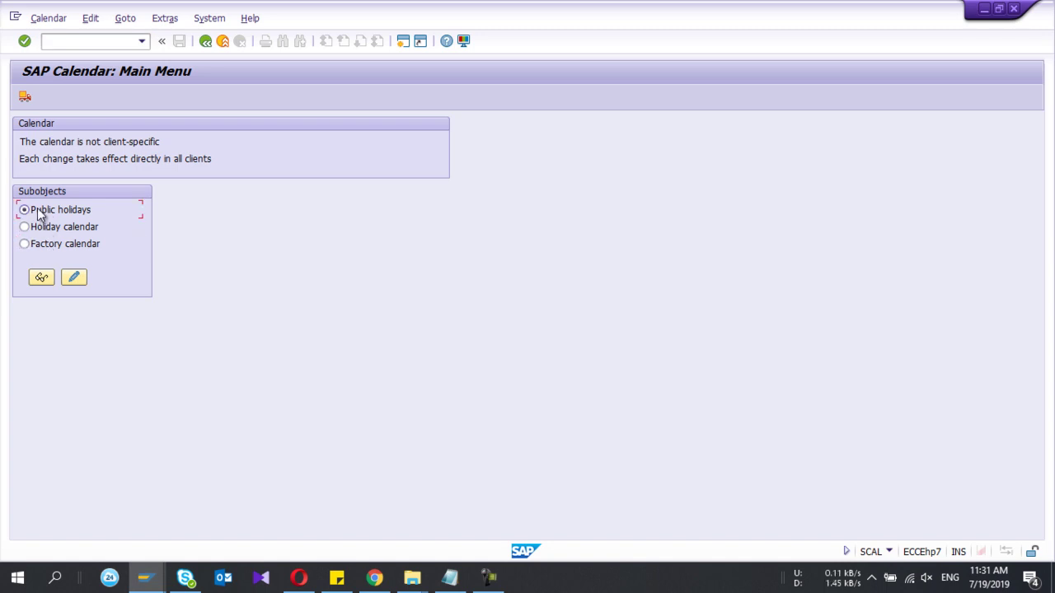
click(443, 577)
click(550, 203)
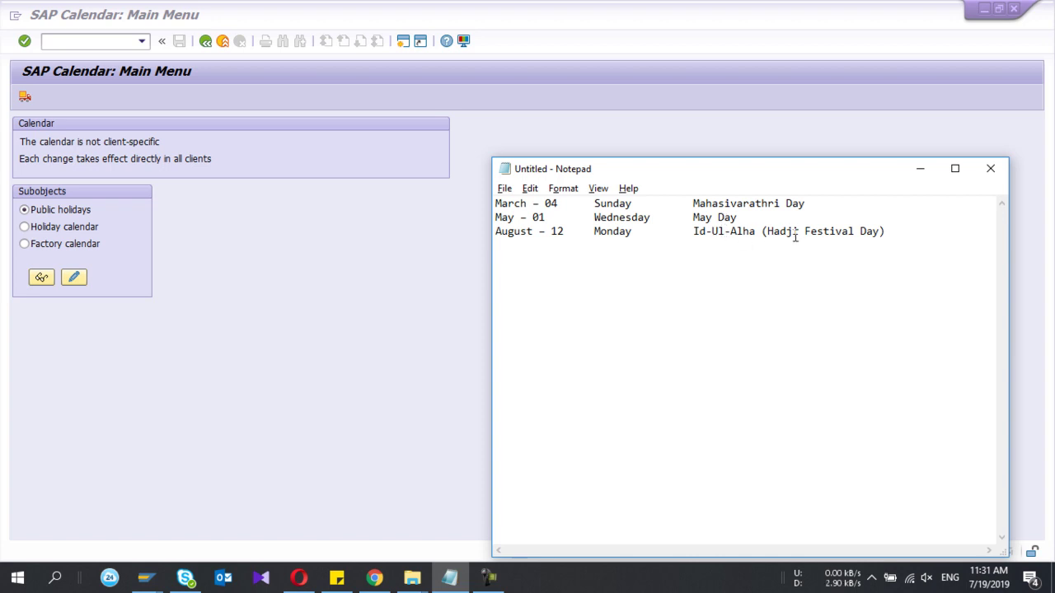
click(43, 211)
click(74, 277)
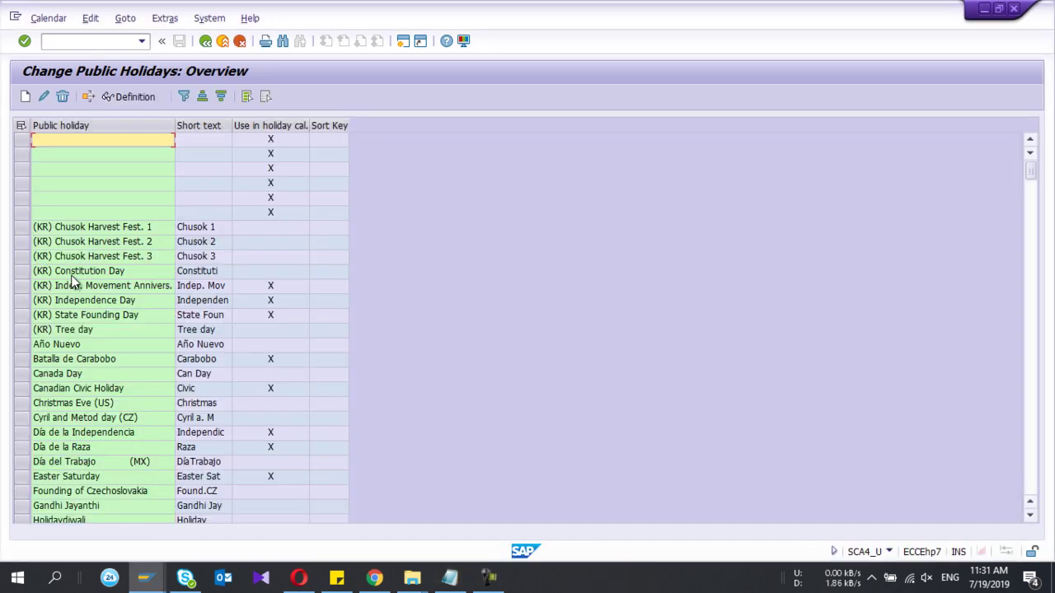
Create a new public holiday, keeping the 'with fixed date' type
scroll(74, 282, down, 10)
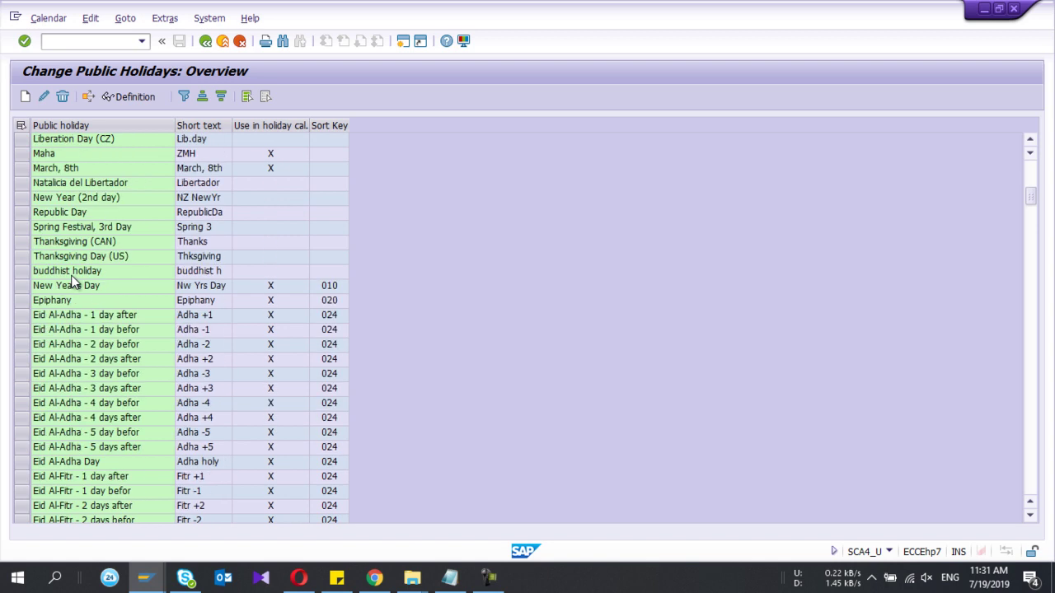
click(25, 97)
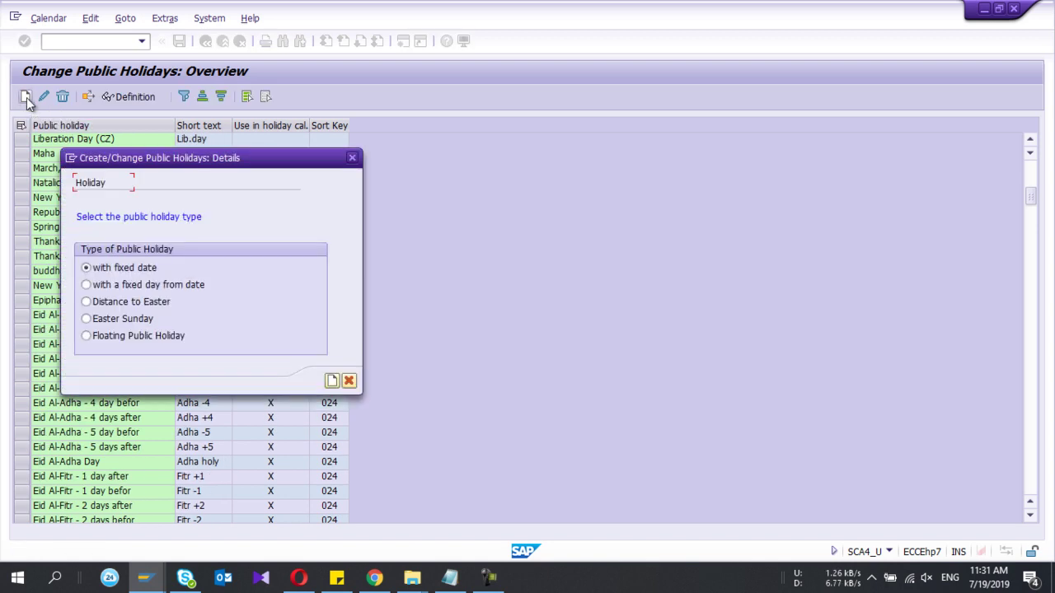
drag(118, 158, 348, 134)
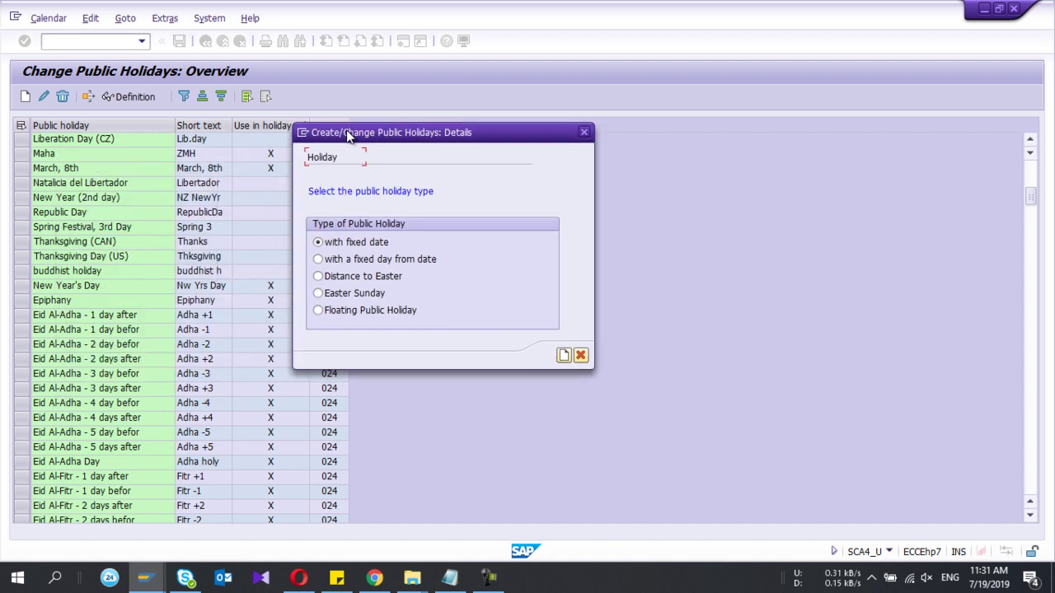
click(346, 245)
Enter the fixed date 01.05, checking the May Day date in the notes
click(564, 355)
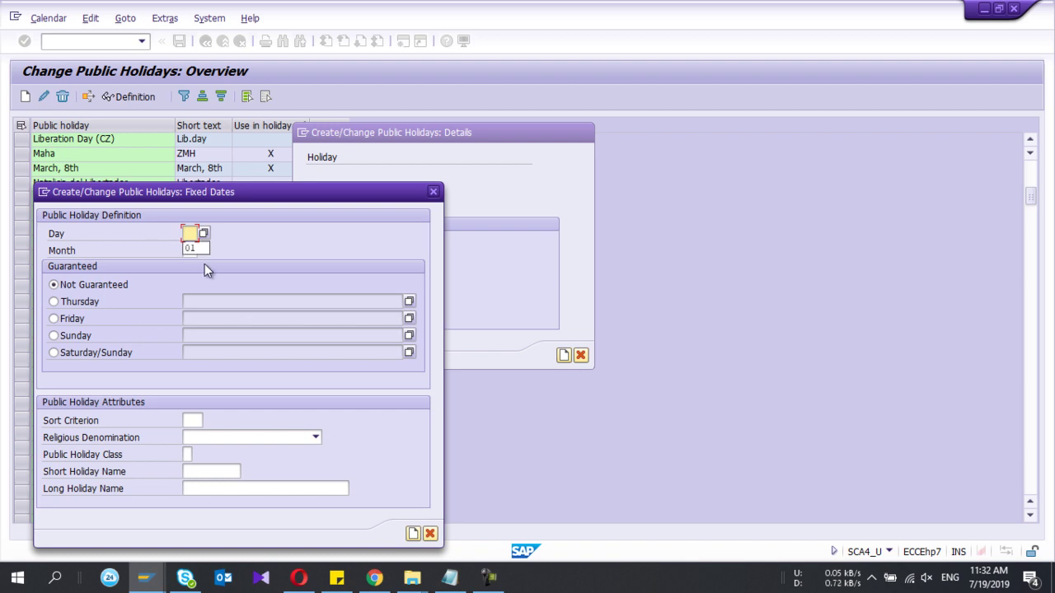
text(01)
key(Tab)
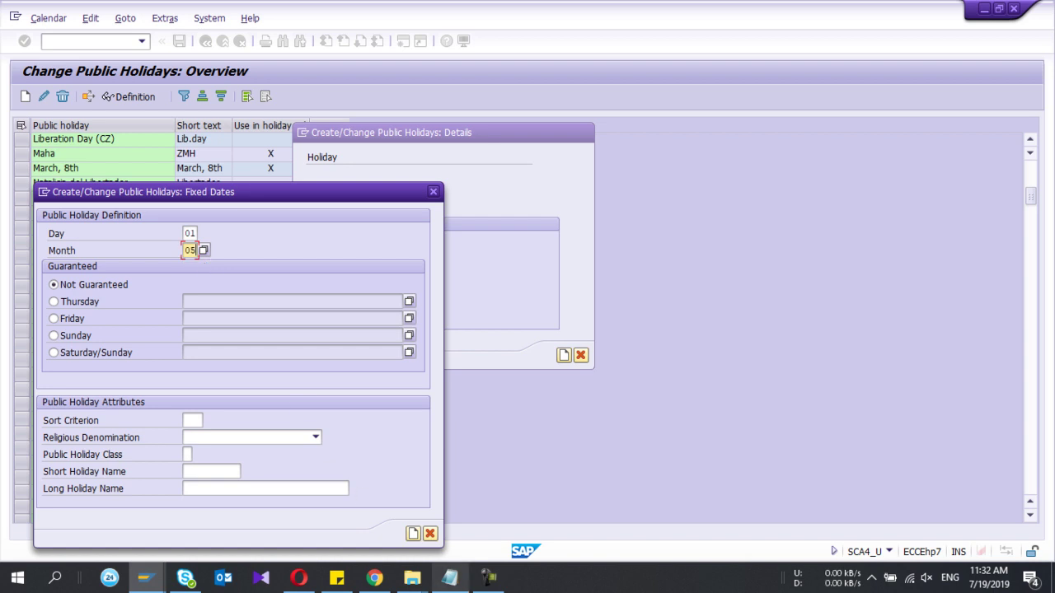
click(450, 577)
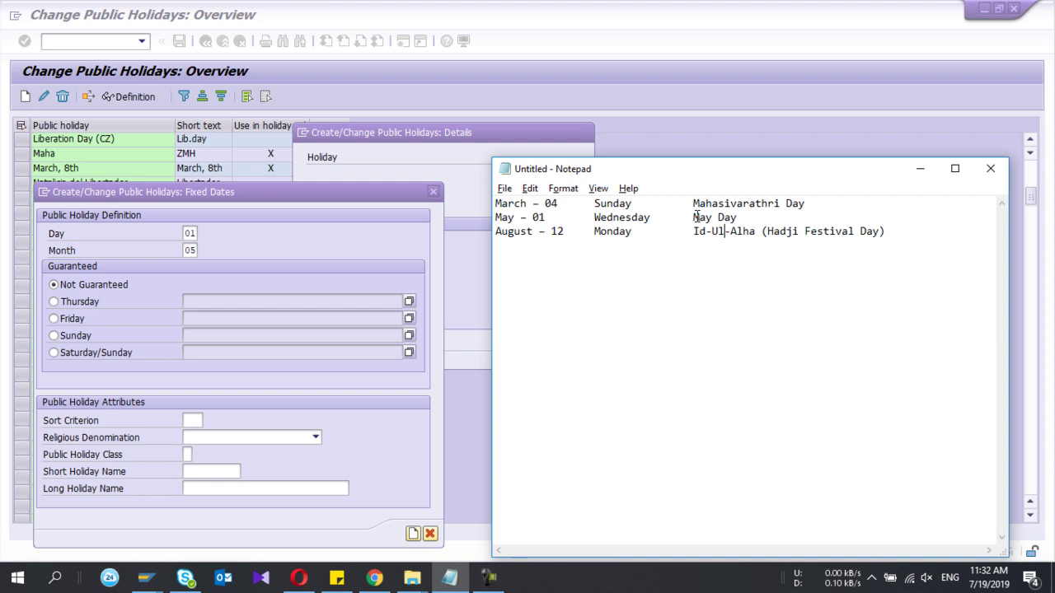
drag(700, 218, 734, 219)
drag(546, 217, 495, 220)
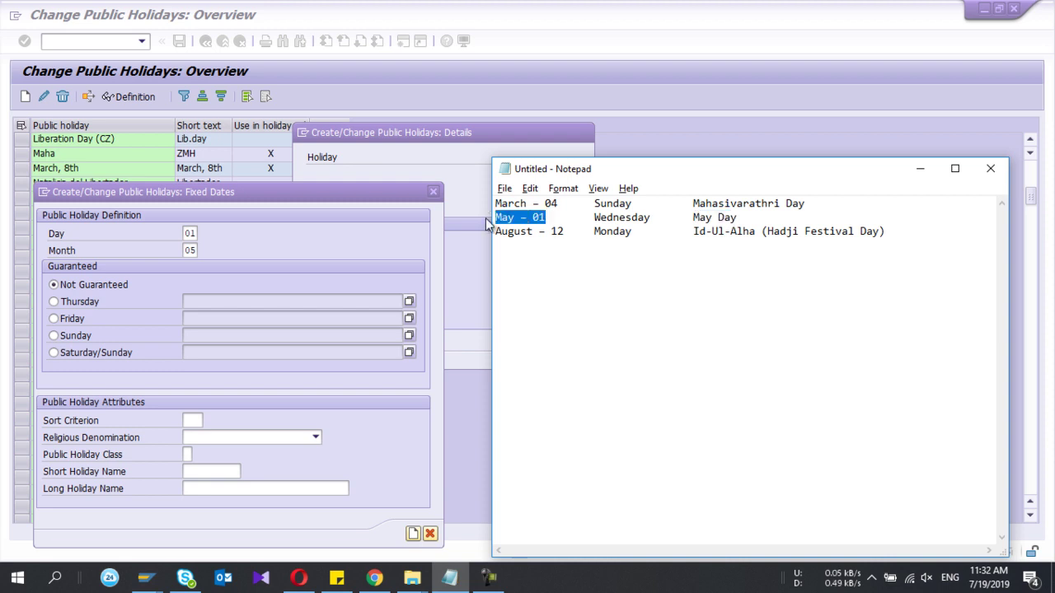
click(182, 265)
Set sort criterion K1, denomination 06 Israelite, names 'May Day', and create the holiday
click(191, 421)
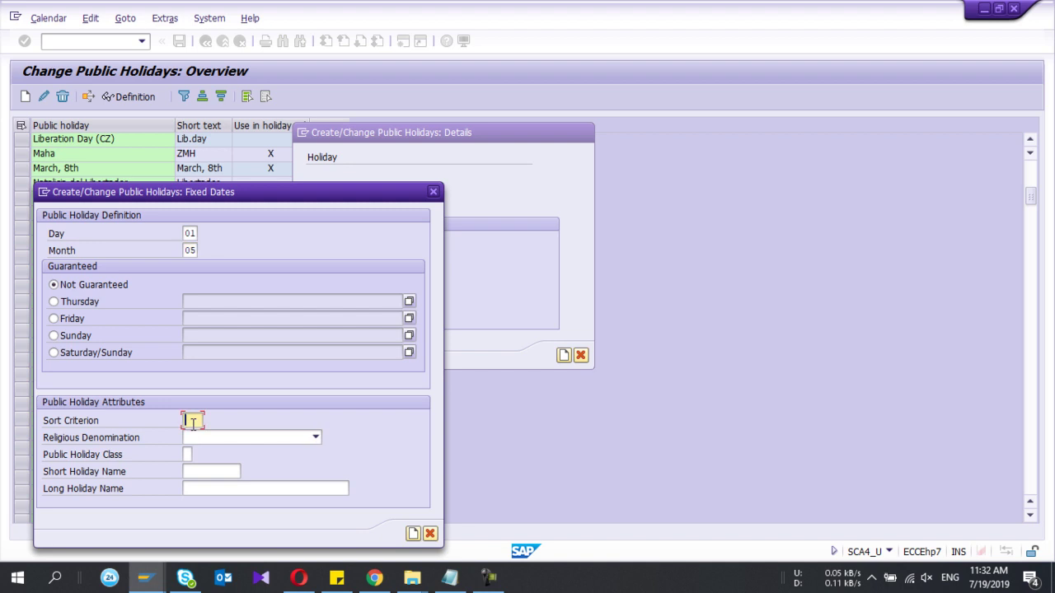
text(Z3)
click(189, 451)
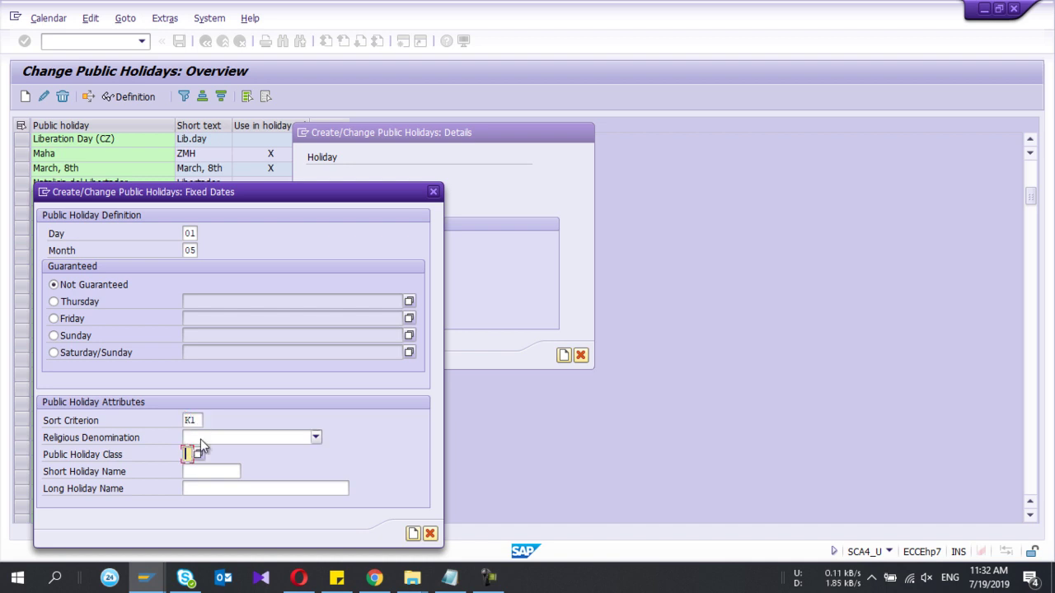
click(204, 440)
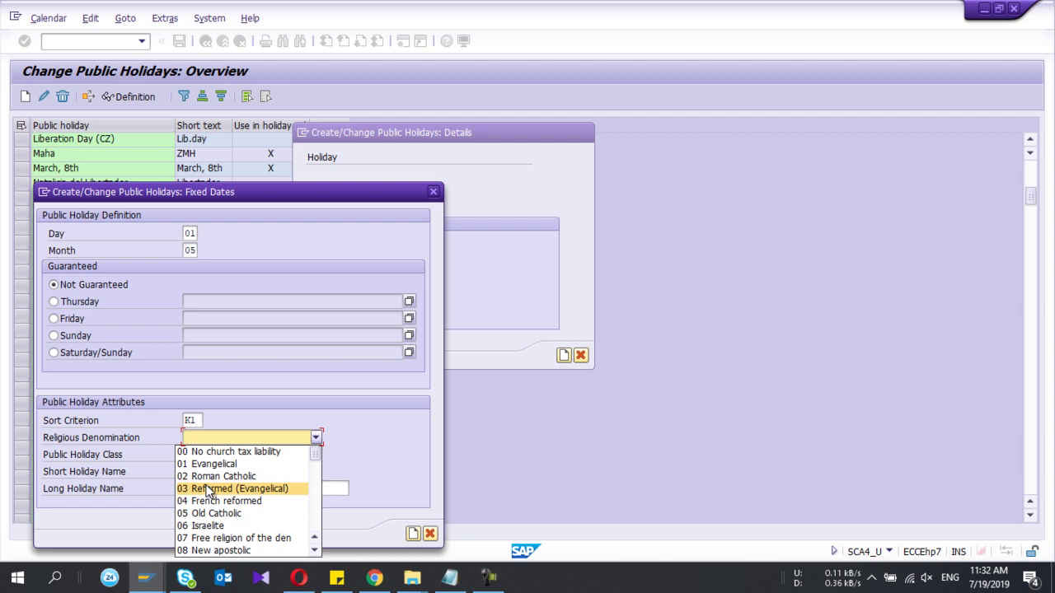
click(211, 527)
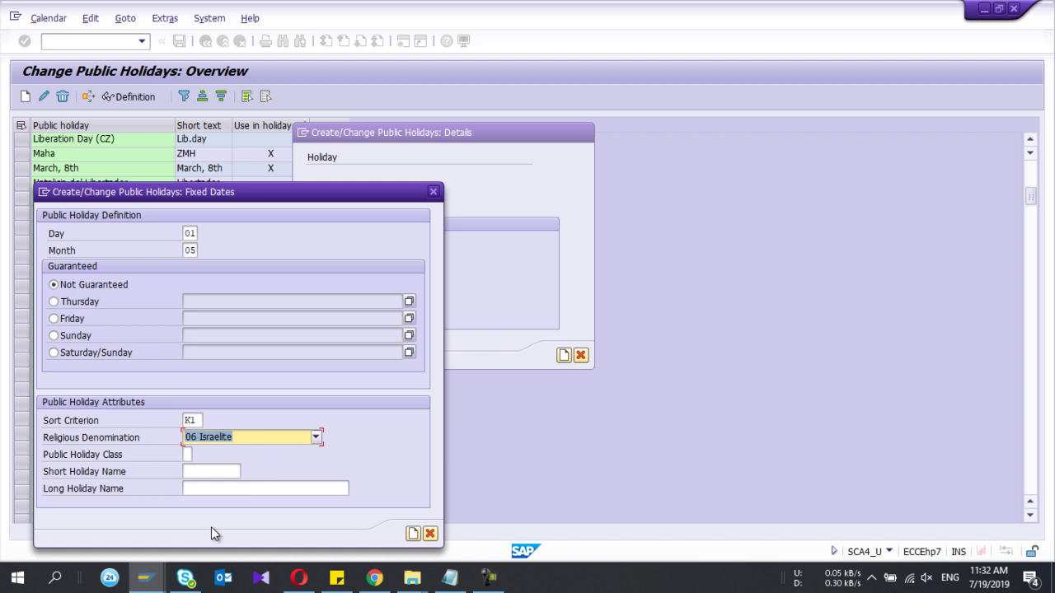
click(189, 456)
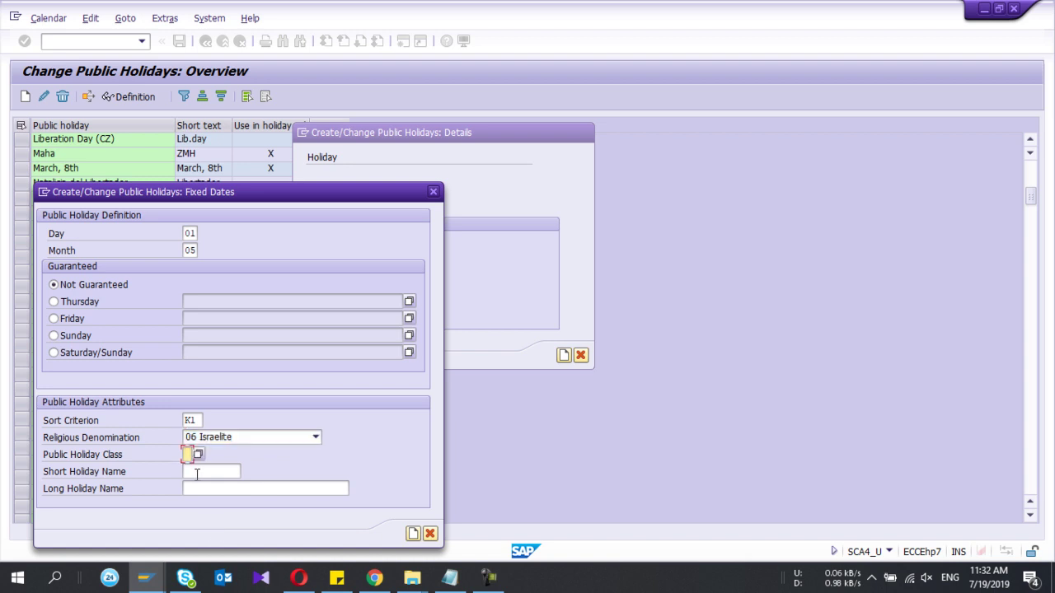
click(196, 473)
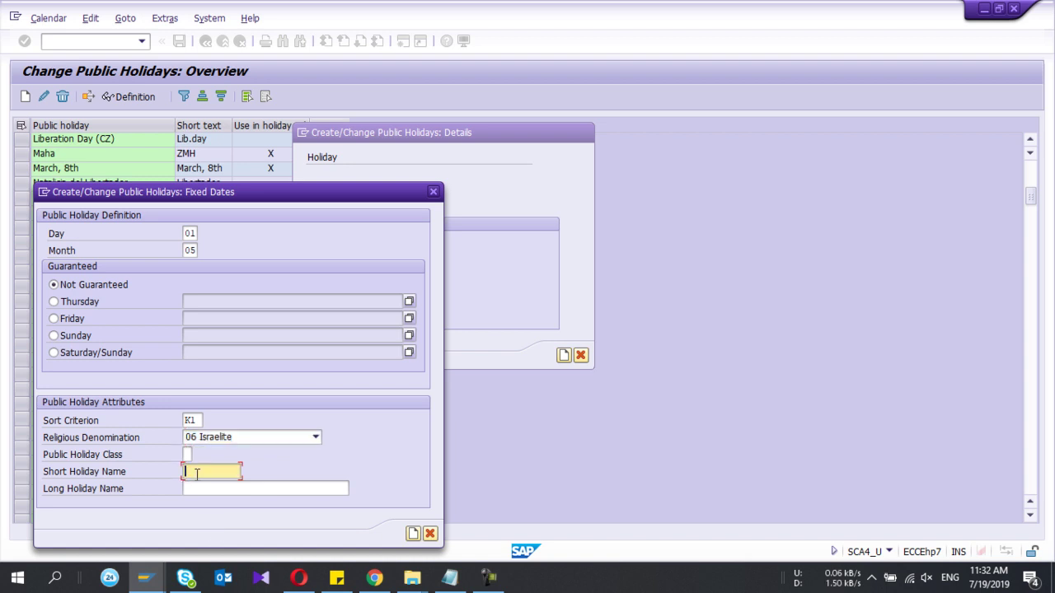
text(May Da)
key(Tab)
text(May Da)
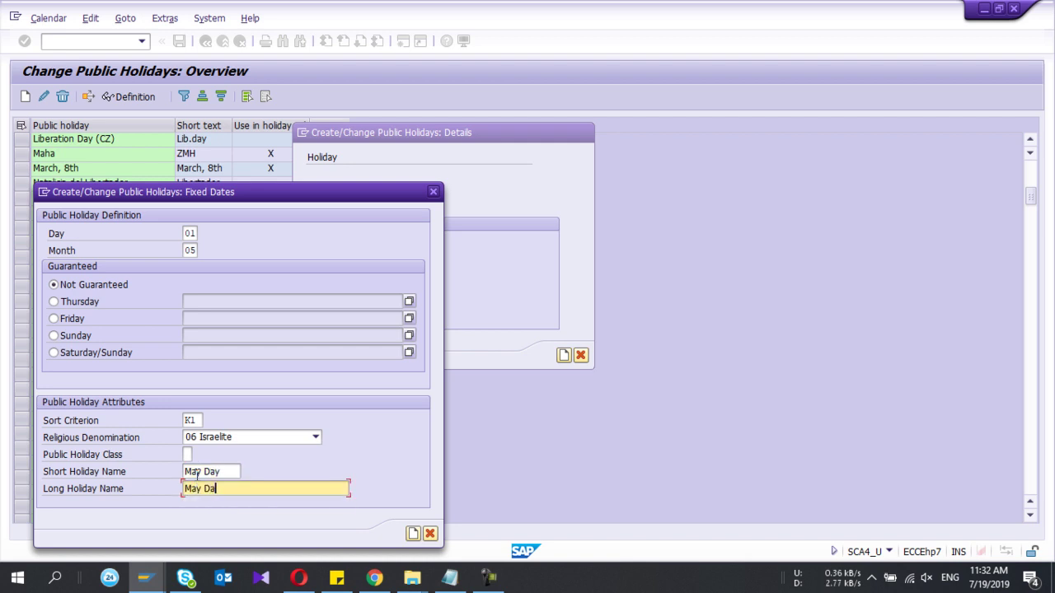
text(t)
click(412, 534)
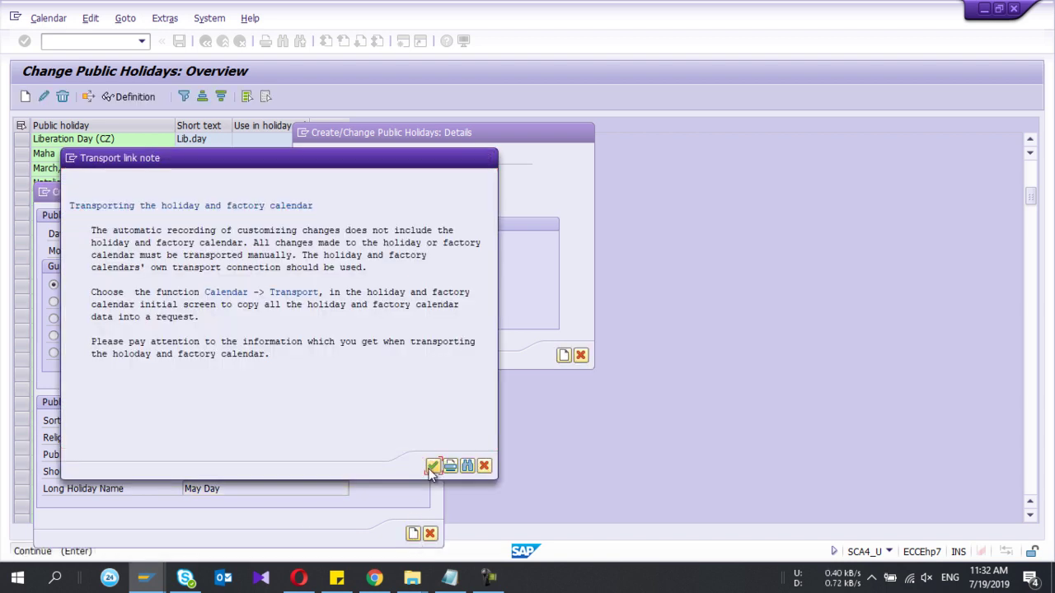
Acknowledge the transport note and start another public holiday, selecting Mahasivarathri Day in the notes
click(432, 467)
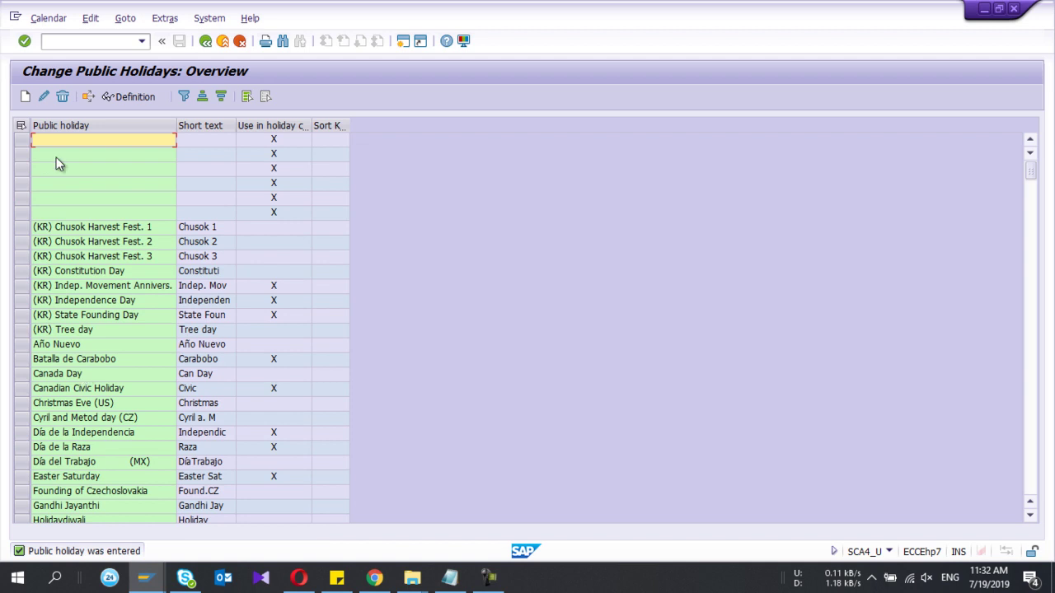
click(25, 98)
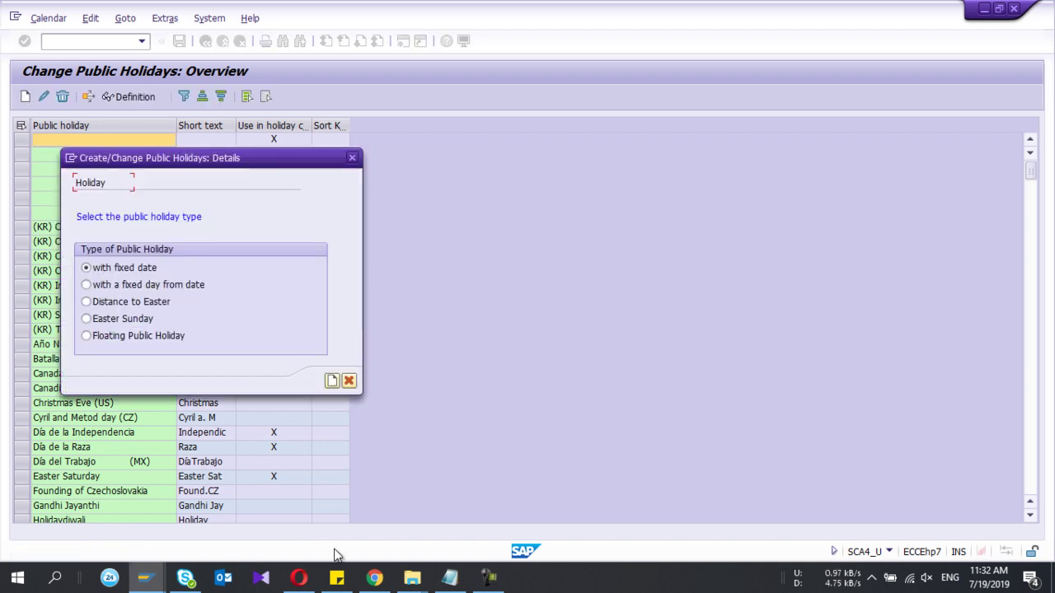
click(449, 577)
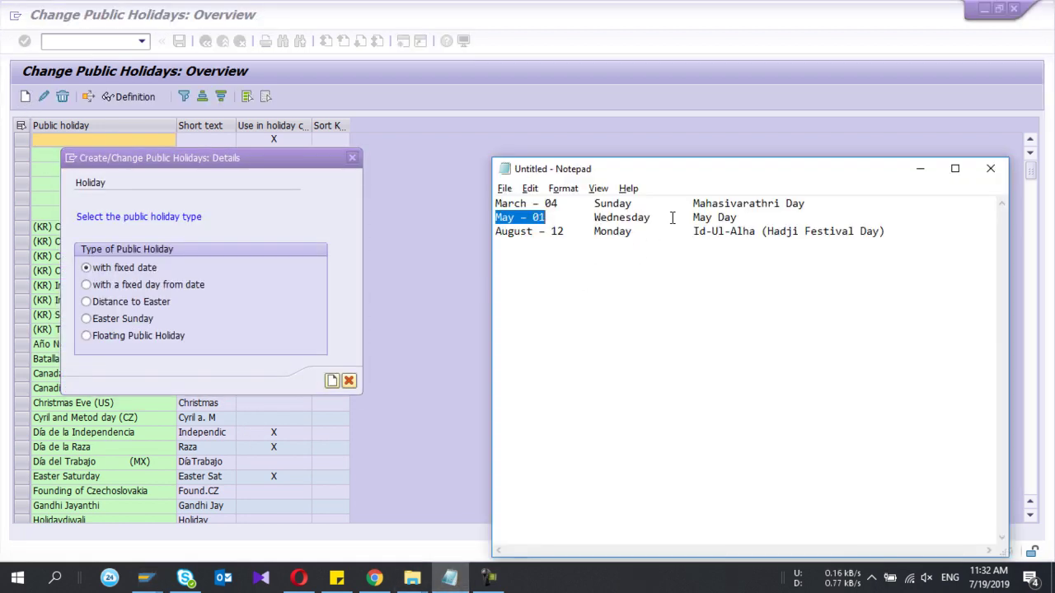
click(549, 204)
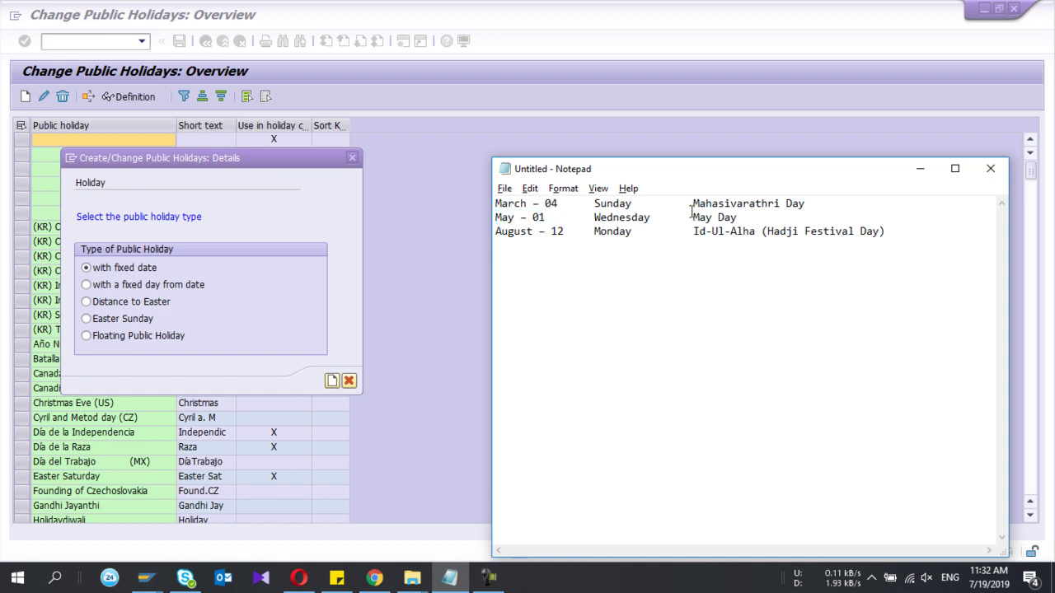
drag(693, 203, 807, 207)
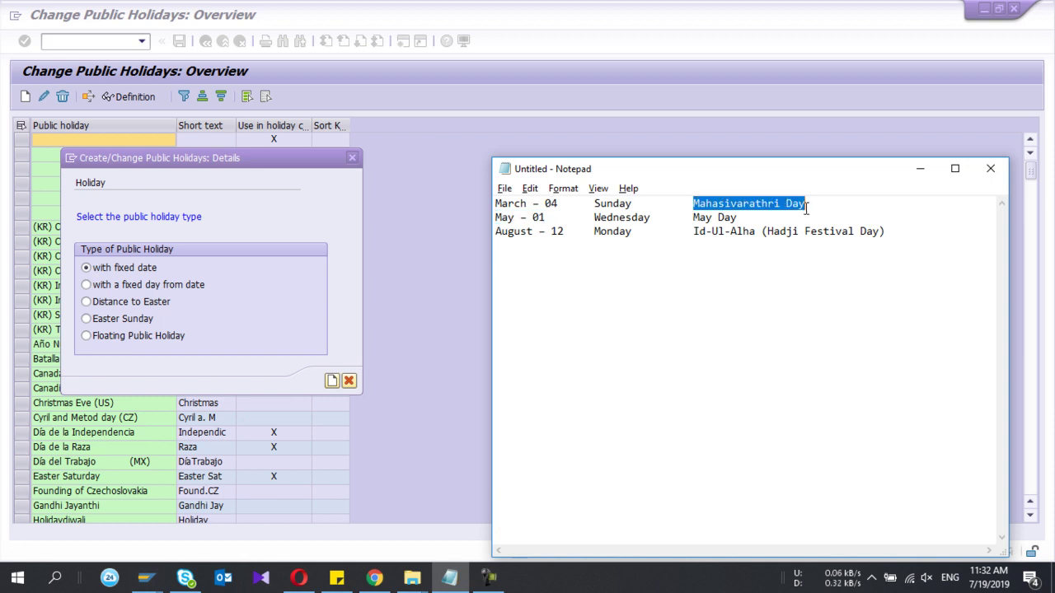
click(920, 169)
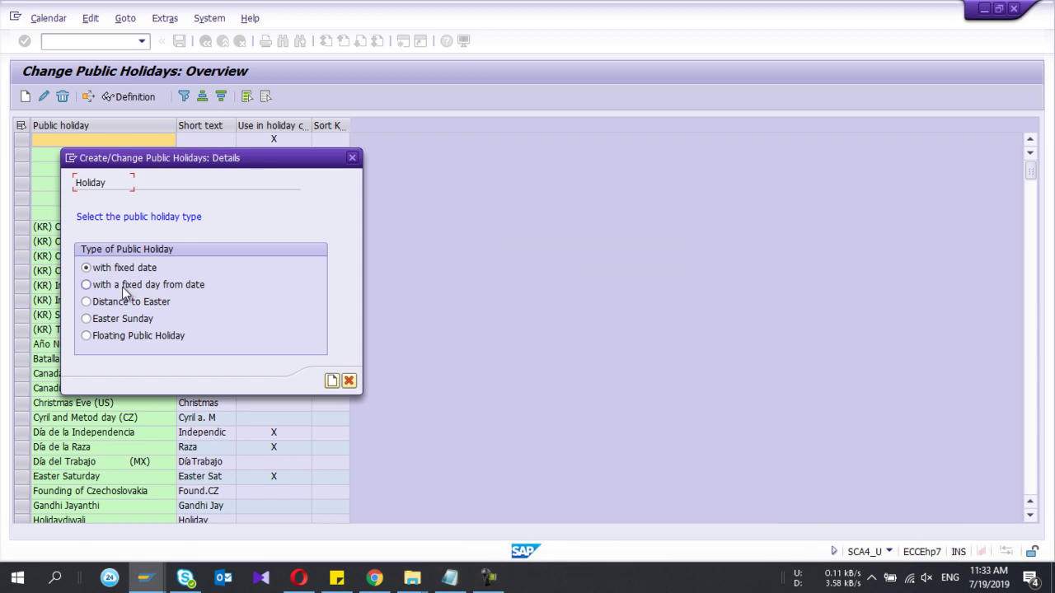
key(Tab)
Make it a floating holiday named 'Maha Siva' / 'Mahasivarathri Day' with sort criterion K1
click(148, 337)
click(331, 380)
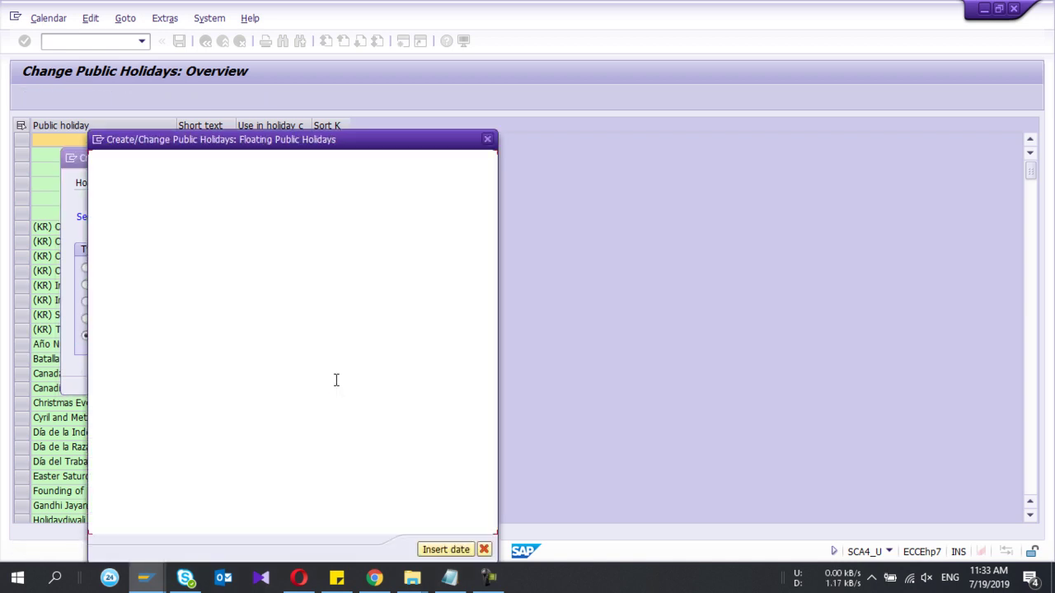
drag(212, 138, 393, 101)
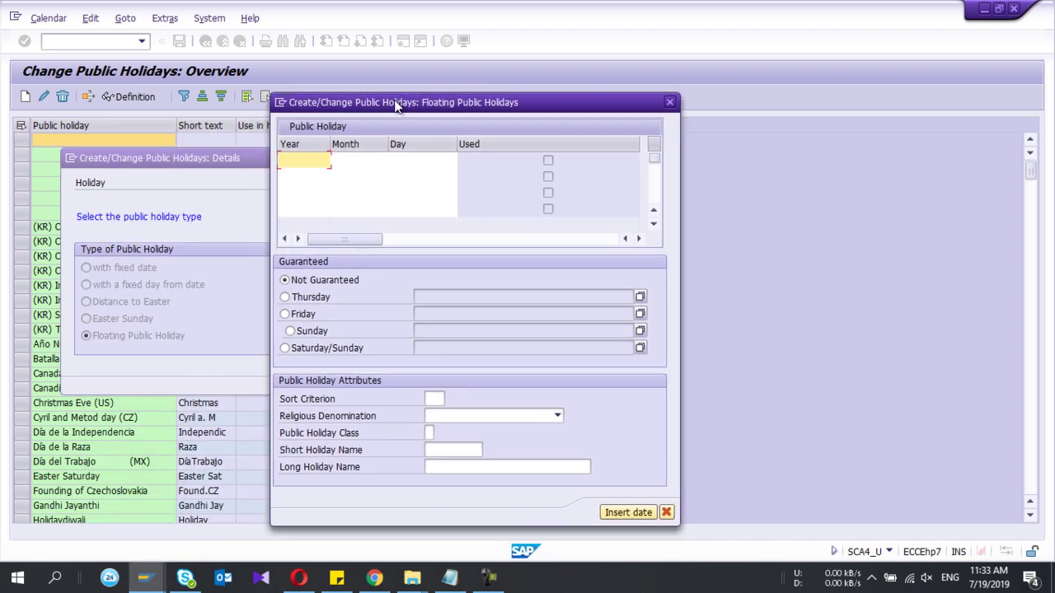
click(449, 449)
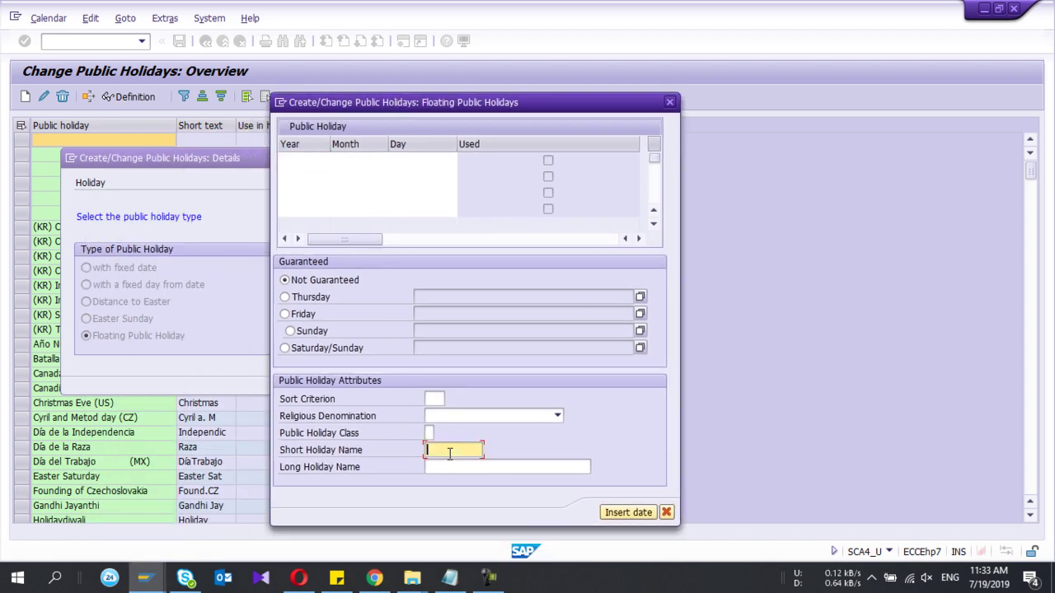
text(Mahavira)
key(BackSpace)
key(BackSpace)
key(BackSpace)
key(BackSpace)
text(Siva)
key(Tab)
text(Mahasivarathri Day)
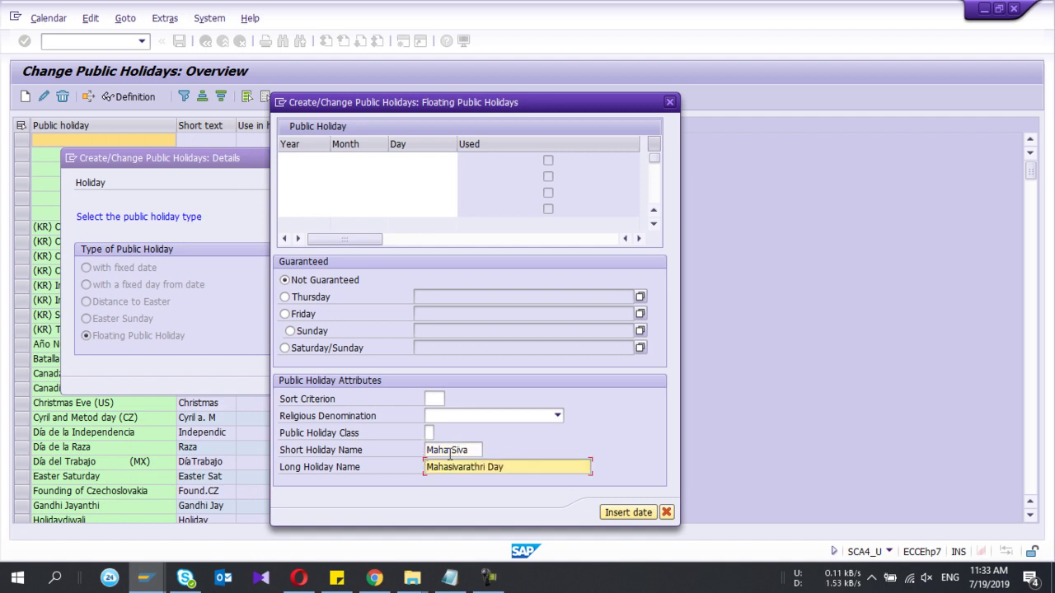
click(447, 451)
click(436, 399)
text(K)
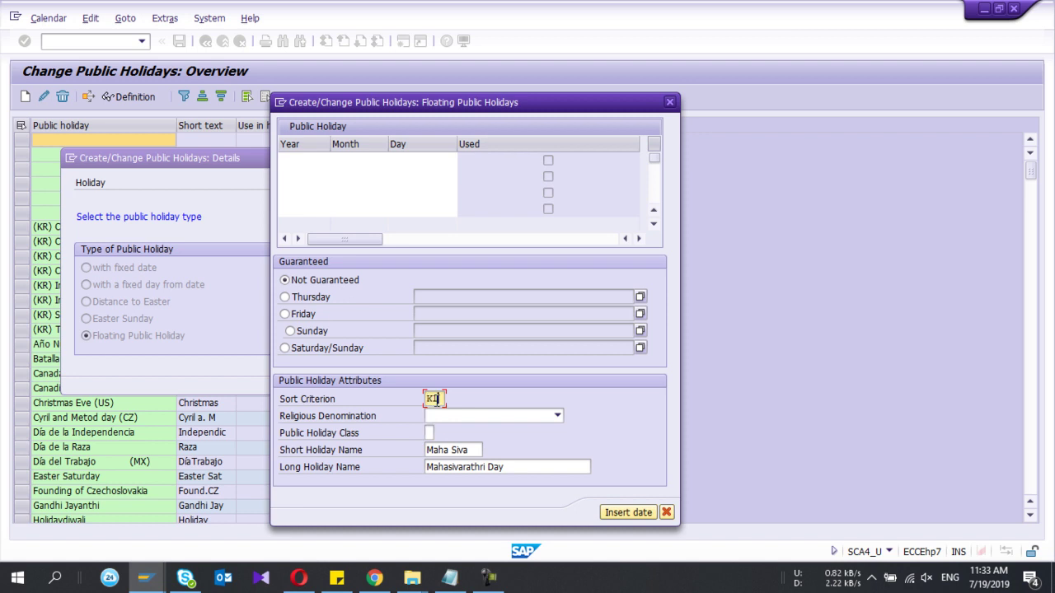
text(1)
Enter the first holiday date 04.03.2019, checking it against the notes
click(301, 160)
text(2019)
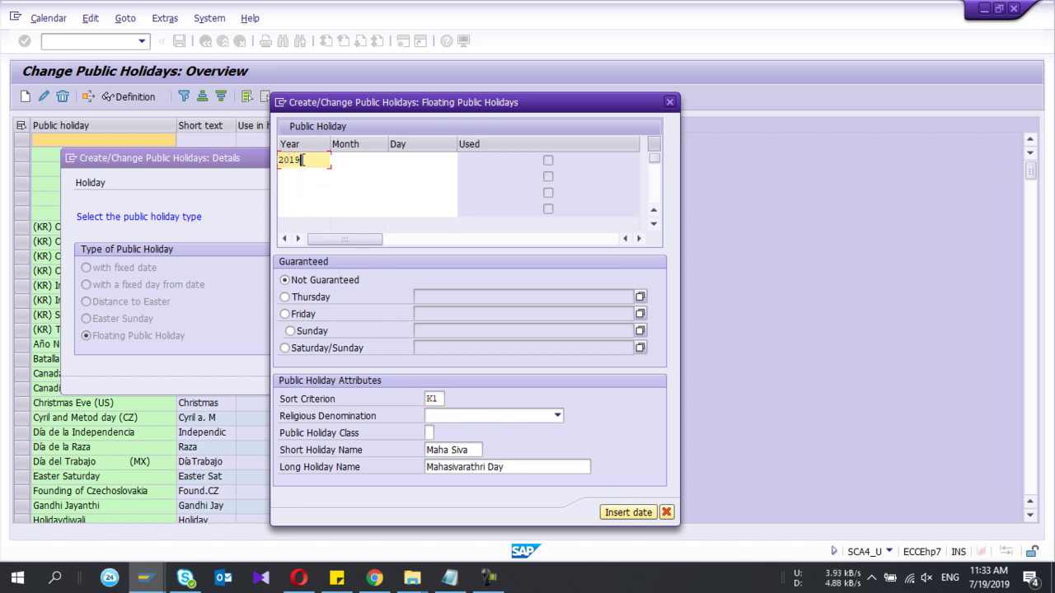
key(Tab)
click(450, 577)
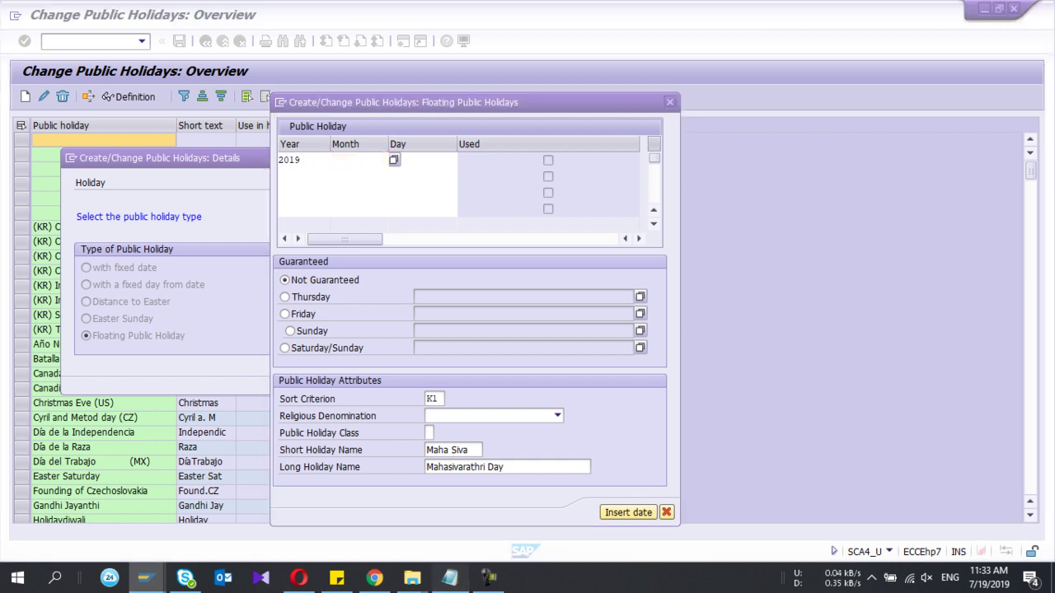
click(528, 203)
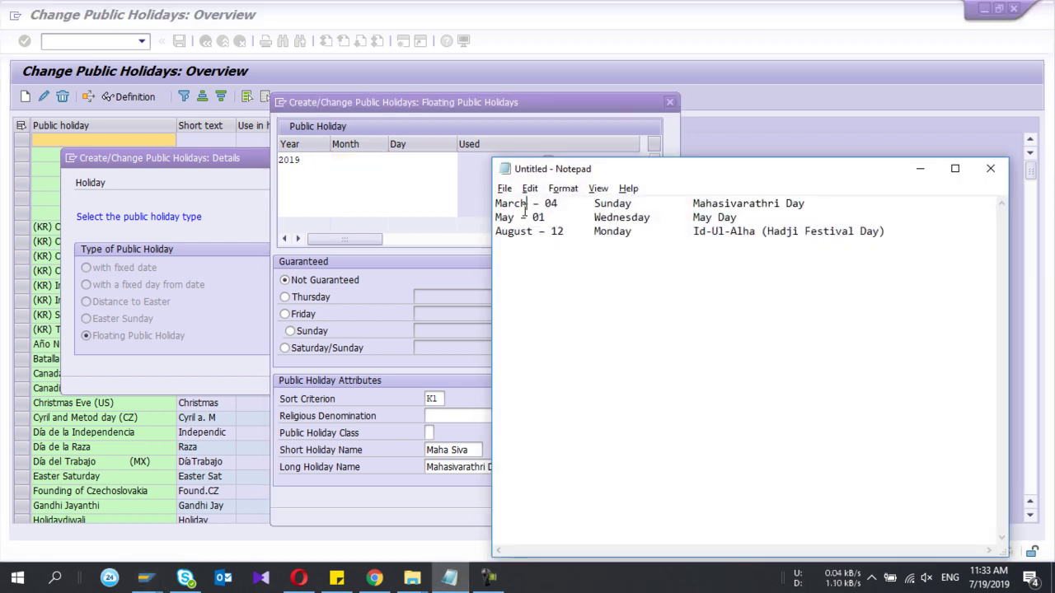
click(352, 160)
text(0)
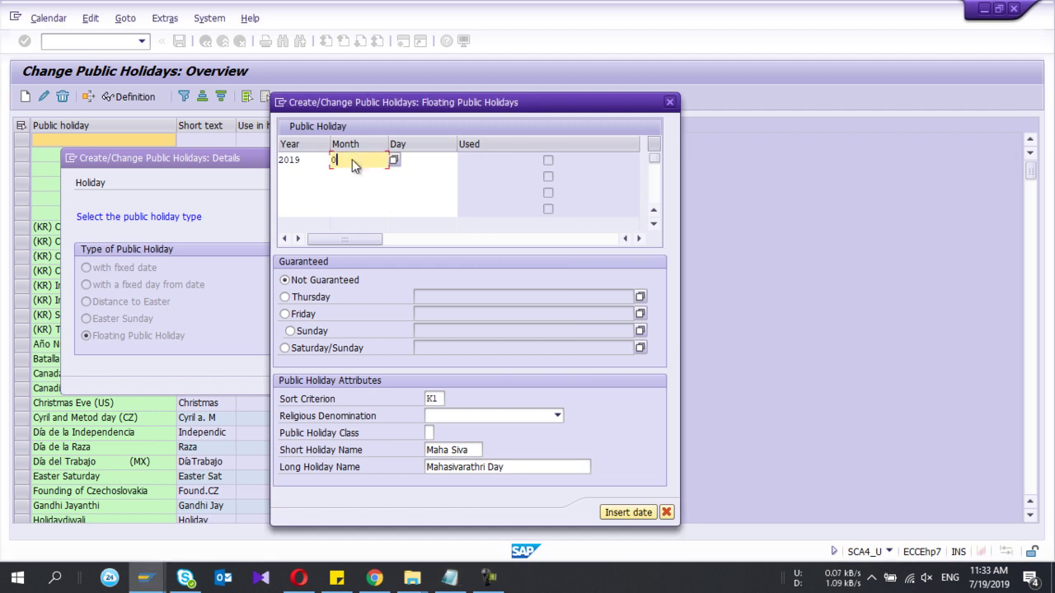
text(304)
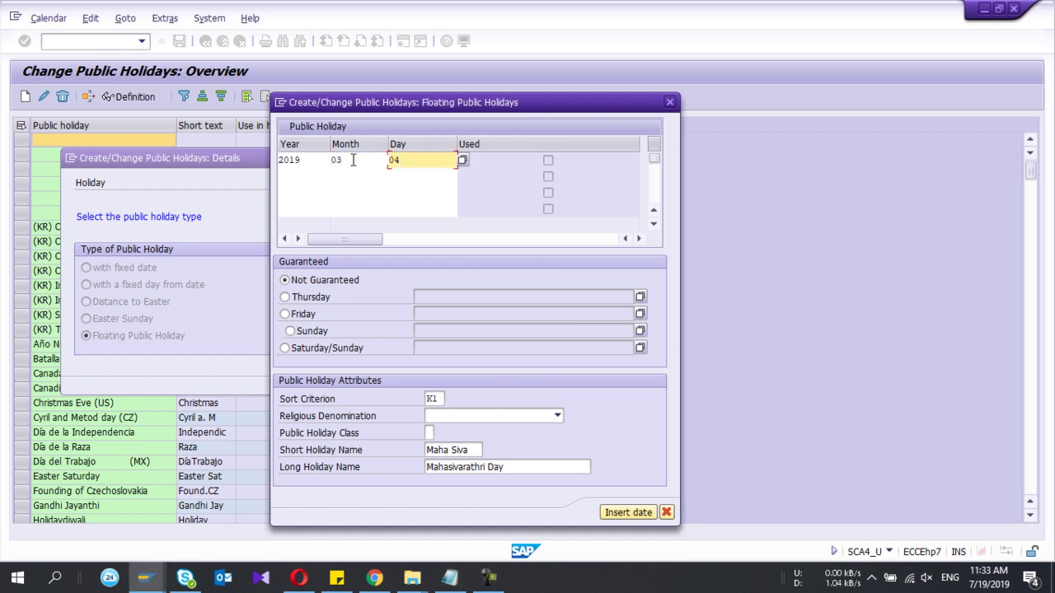
Add a second date row for 07.03.2020
double_click(310, 160)
key(ctrl+c)
key(Down)
key(ctrl+v)
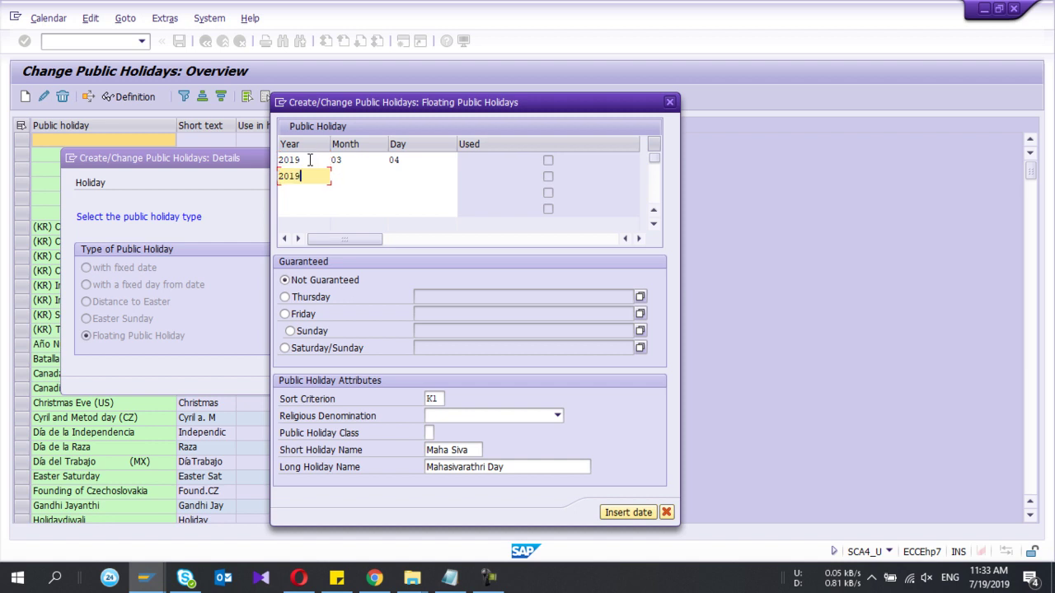
double_click(336, 160)
key(ctrl+c)
key(Down)
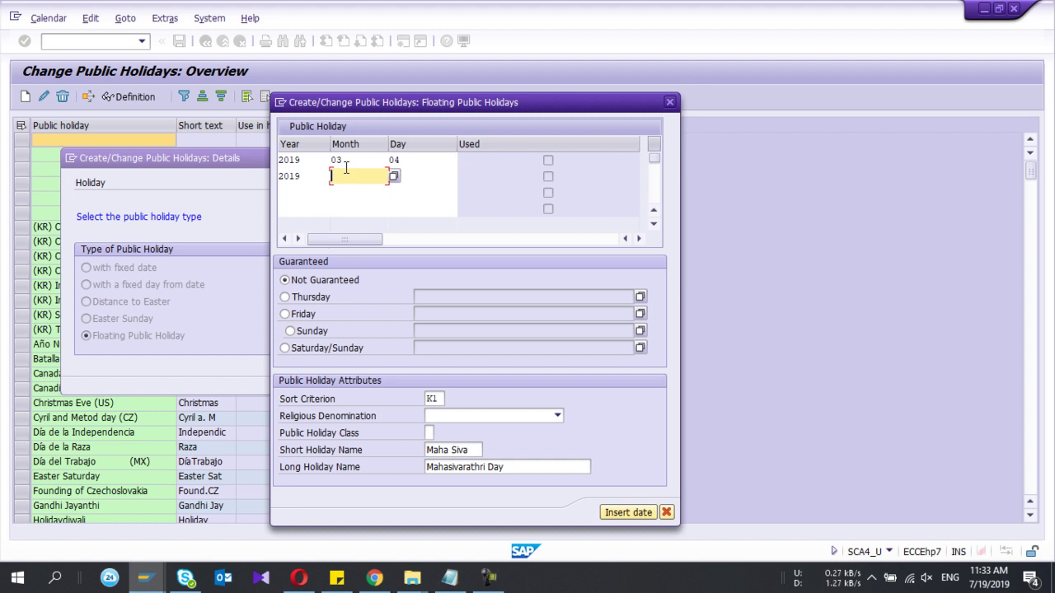
text(03)
key(Tab)
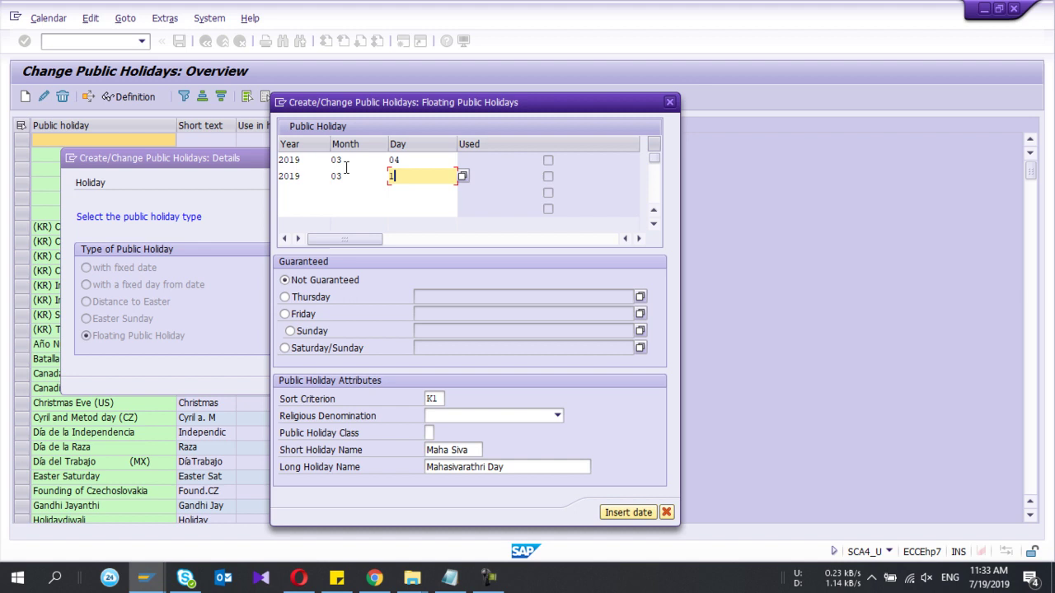
key(BackSpace)
text(0)
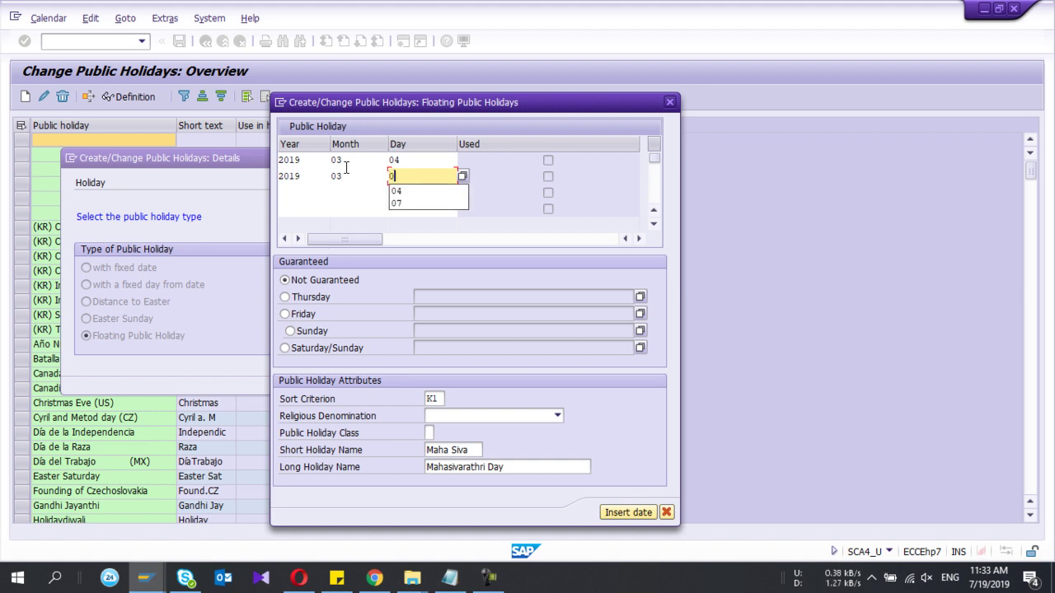
text(7)
click(304, 175)
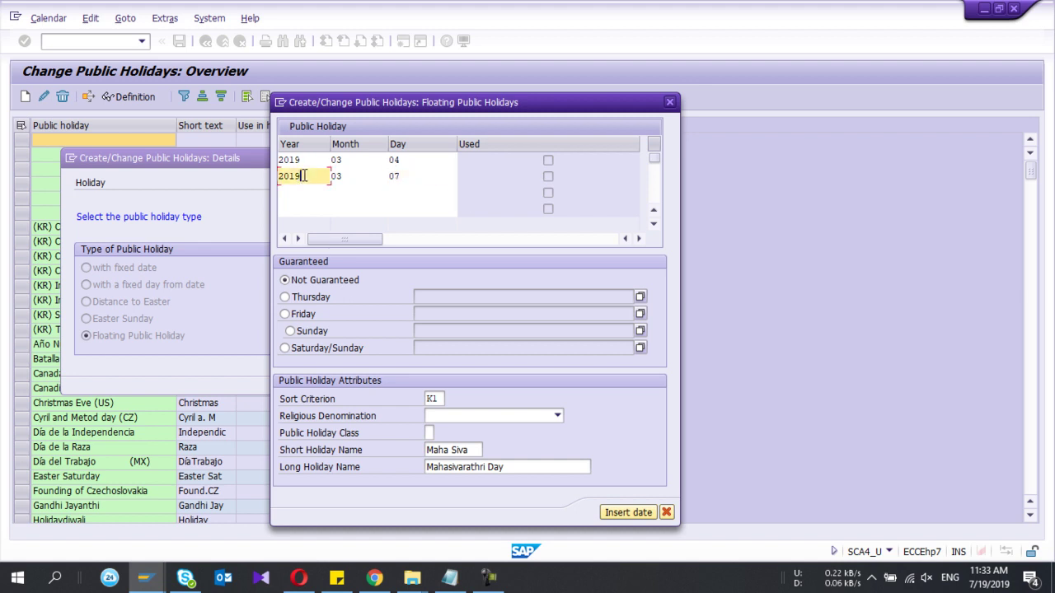
key(BackSpace)
key(BackSpace)
text(20)
Add the third date 10.03.2021, then confirm the dates and create the holiday
key(Down)
text(2020)
key(BackSpace)
text(1)
key(Tab)
text(04)
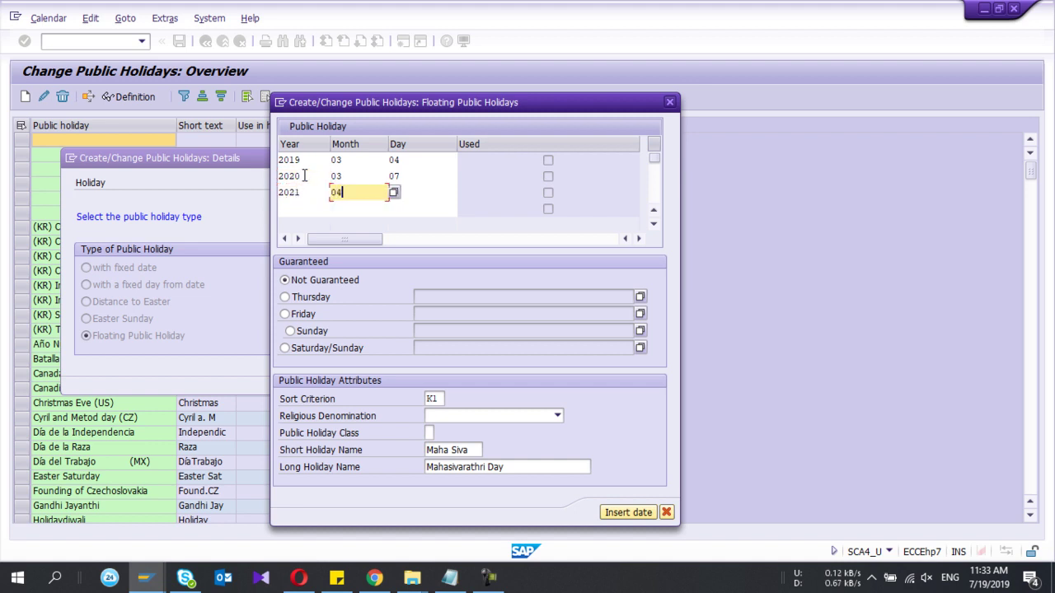
key(BackSpace)
key(Tab)
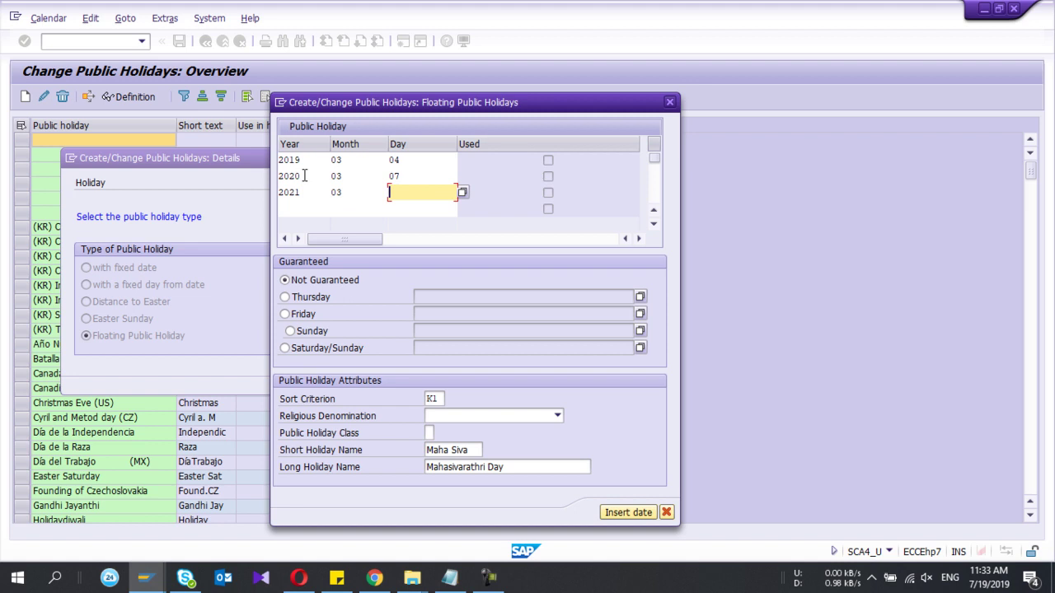
text(10)
click(618, 513)
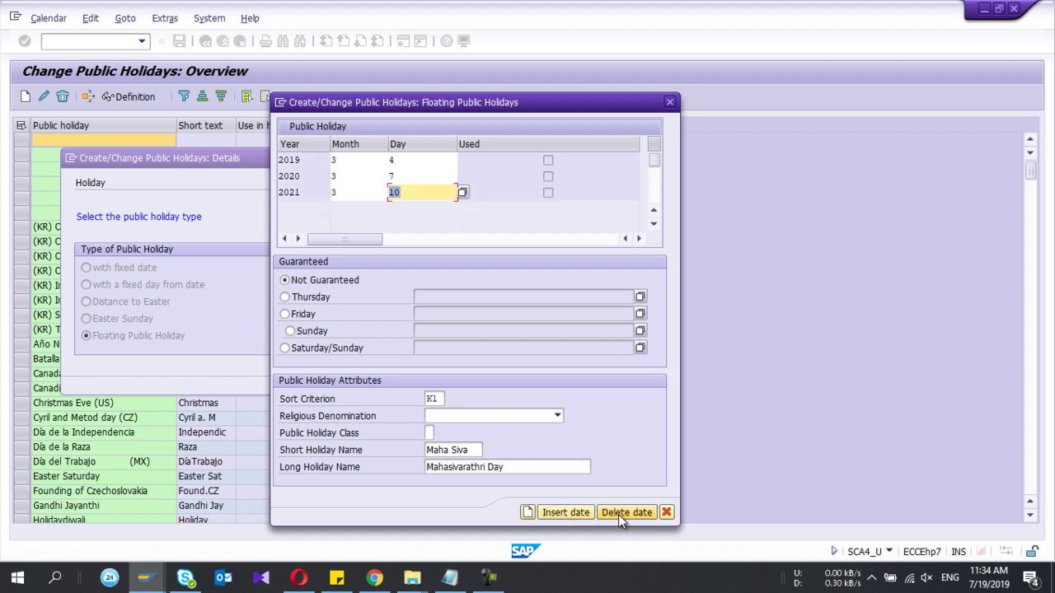
click(526, 513)
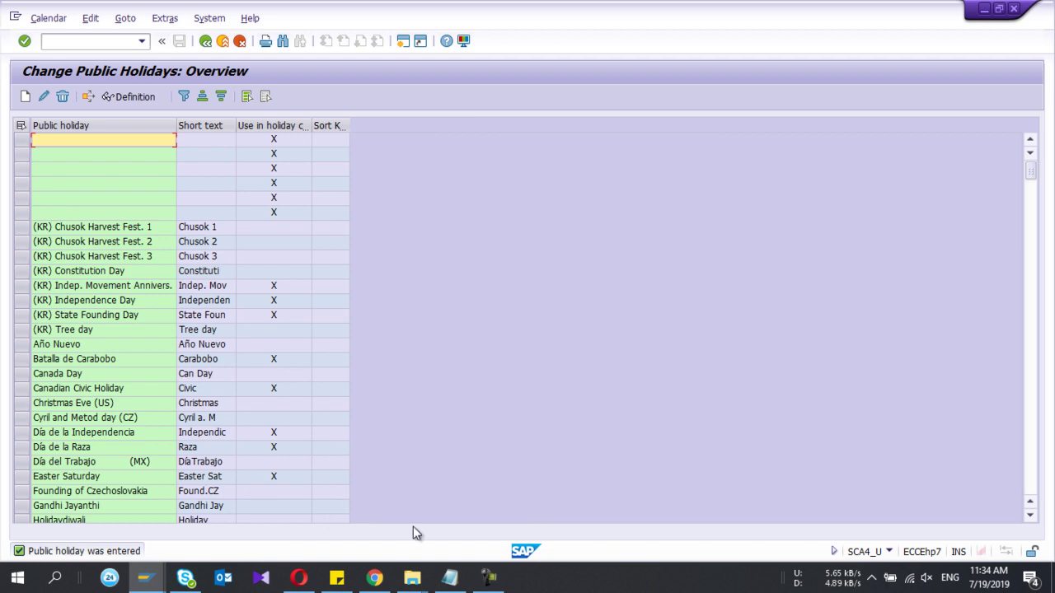
mouse_move(467, 583)
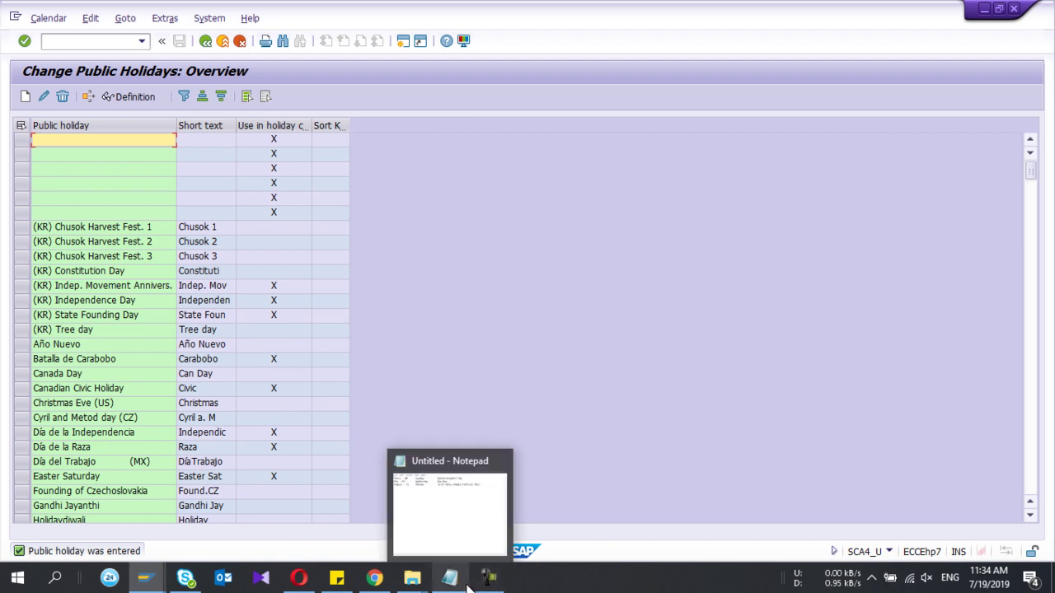
click(467, 585)
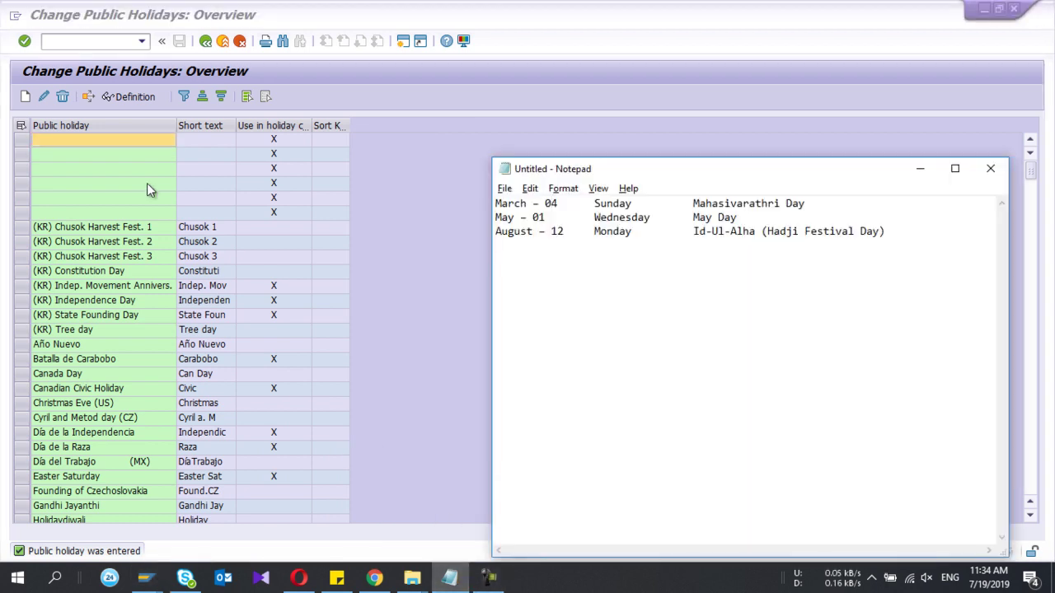
Create a fixed-weekday holiday from date 01 with sort criterion K1
click(24, 98)
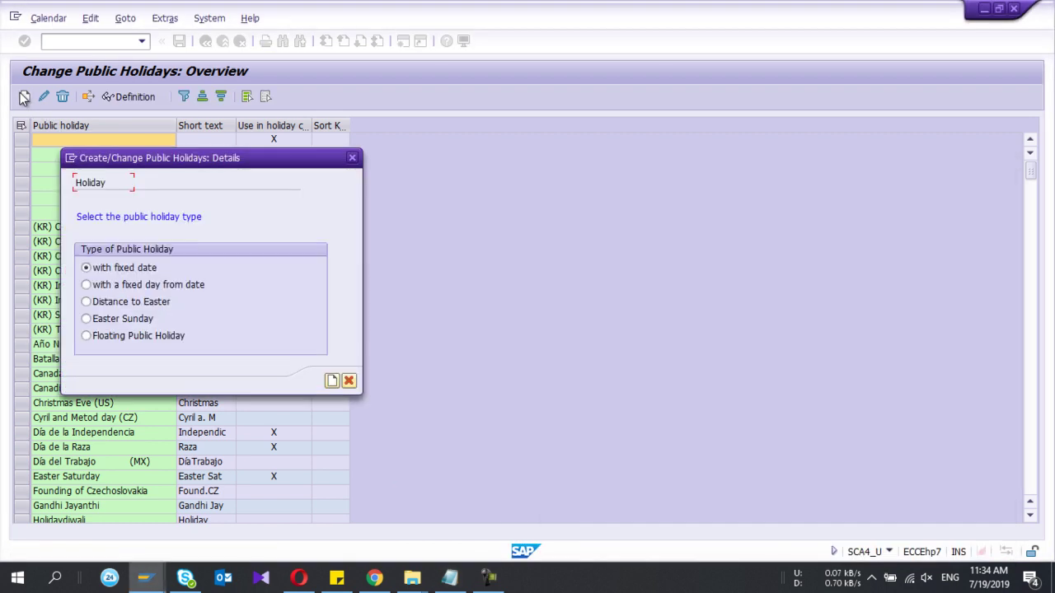
click(85, 284)
click(331, 381)
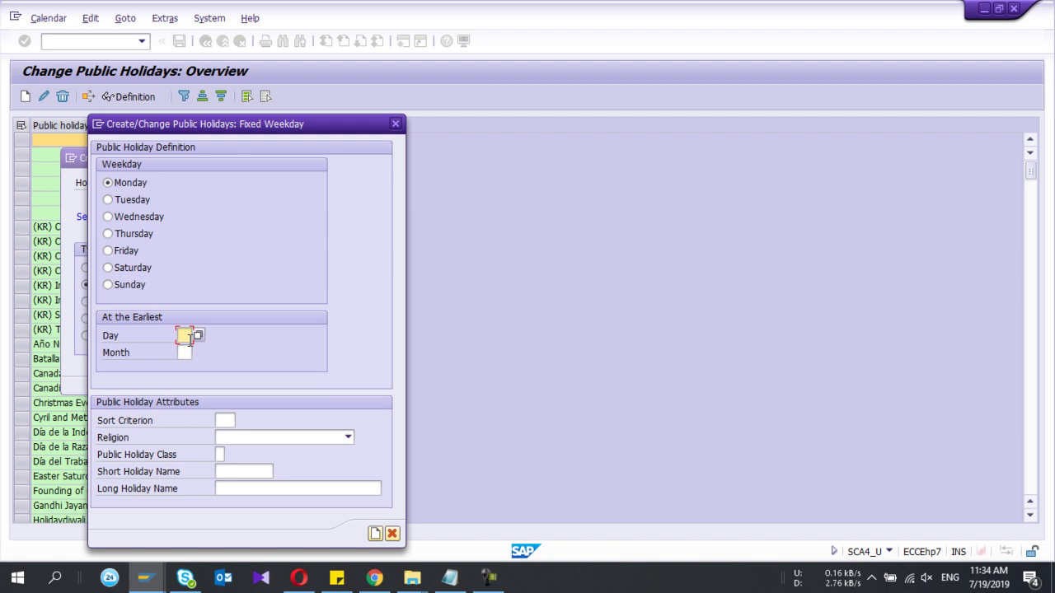
text(01)
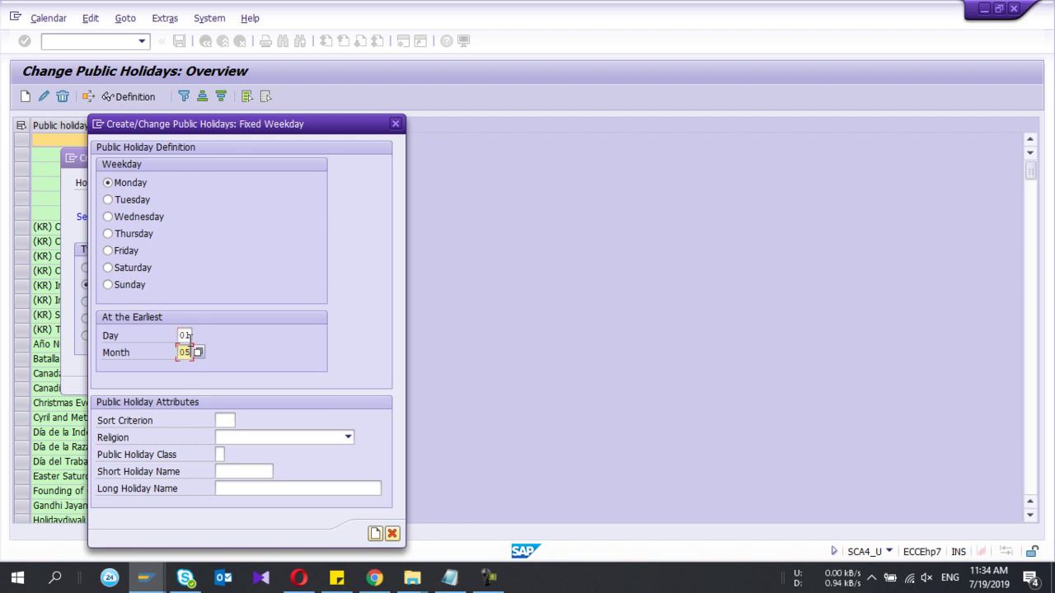
click(220, 420)
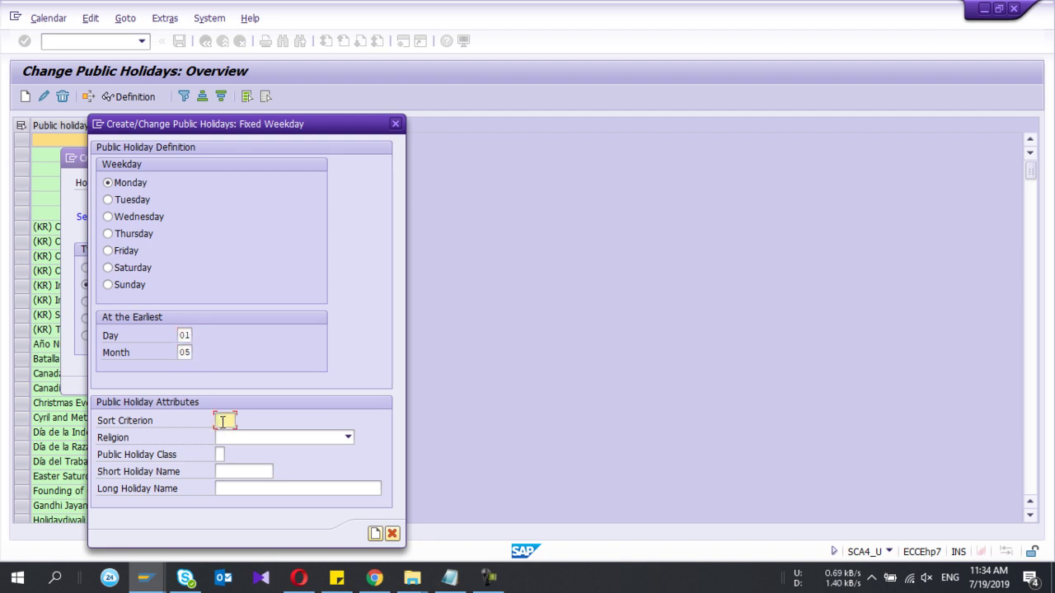
text(K1)
key(Tab)
key(Tab)
key(Tab)
text(2020)
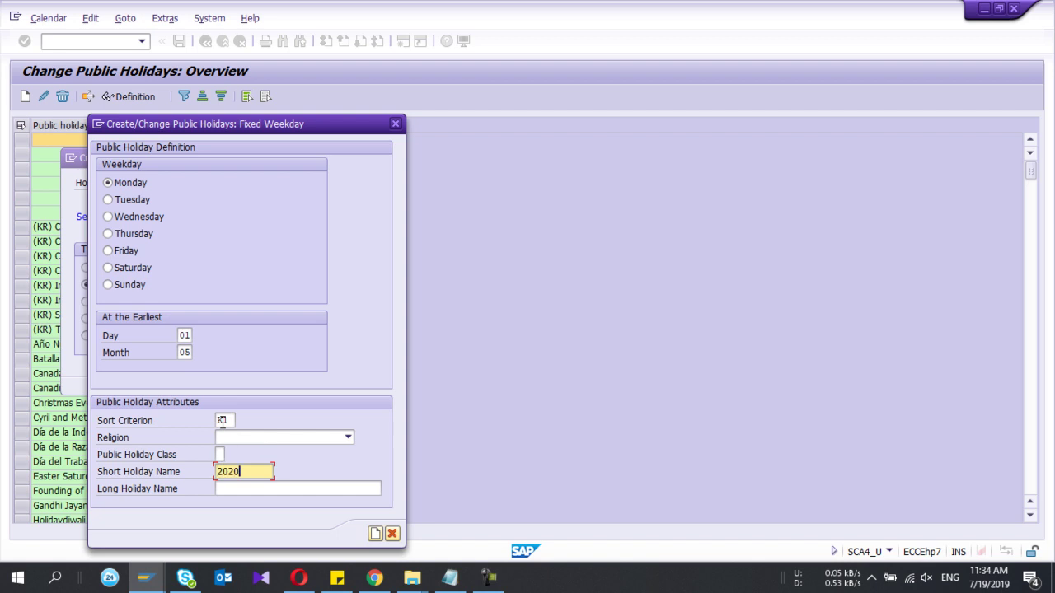
key(BackSpace)
key(BackSpace)
key(BackSpace)
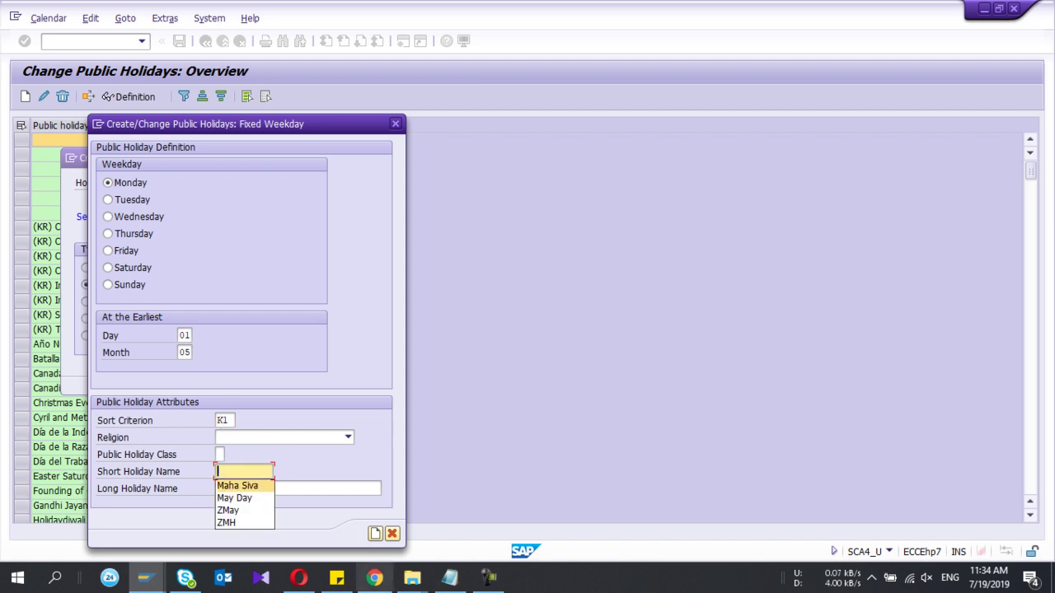
Paste short name 'Id-Ul-Alha' and long name 'Hadji Festival Day' from the notes
click(449, 577)
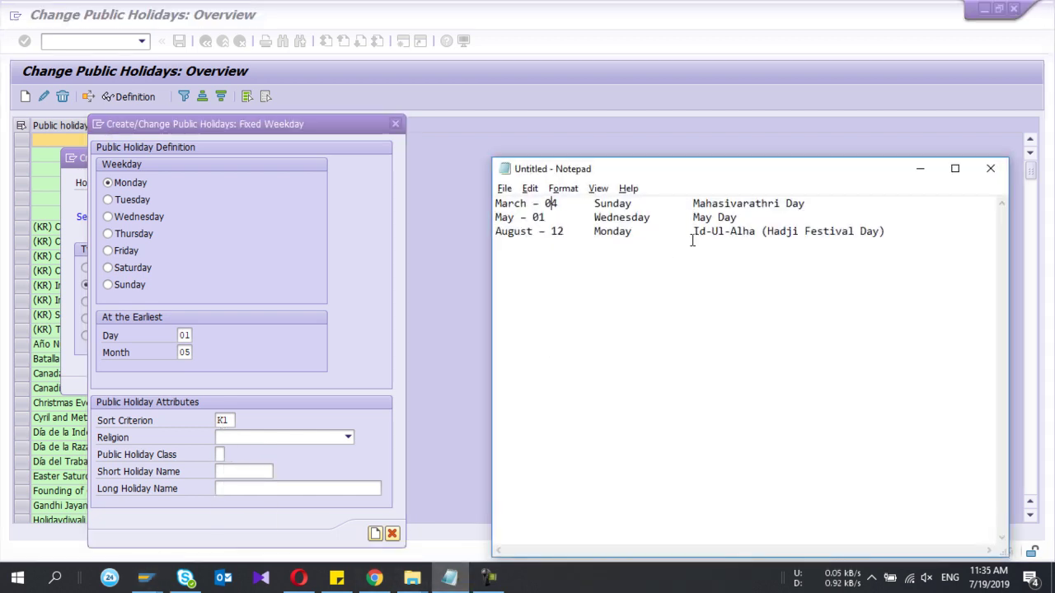
drag(693, 235, 759, 236)
key(ctrl+c)
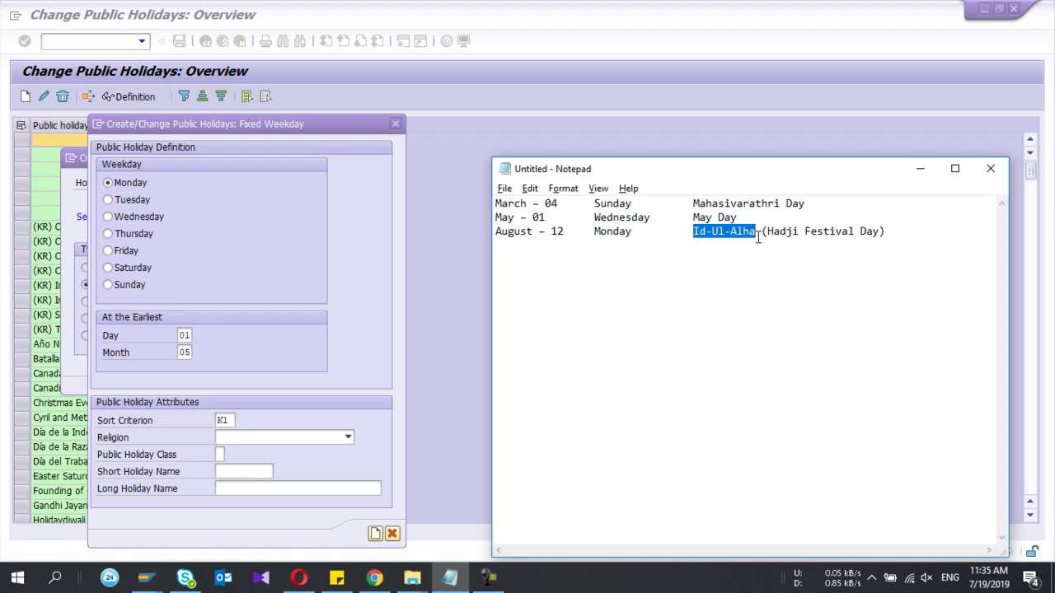
click(244, 471)
key(ctrl+v)
click(241, 489)
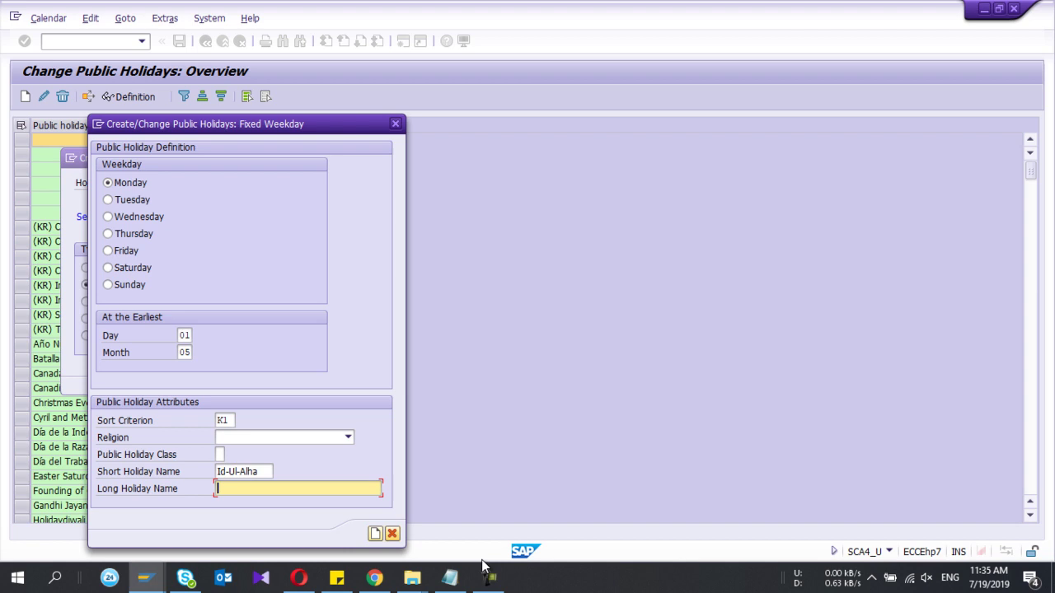
click(449, 577)
drag(768, 231, 879, 235)
key(ctrl+c)
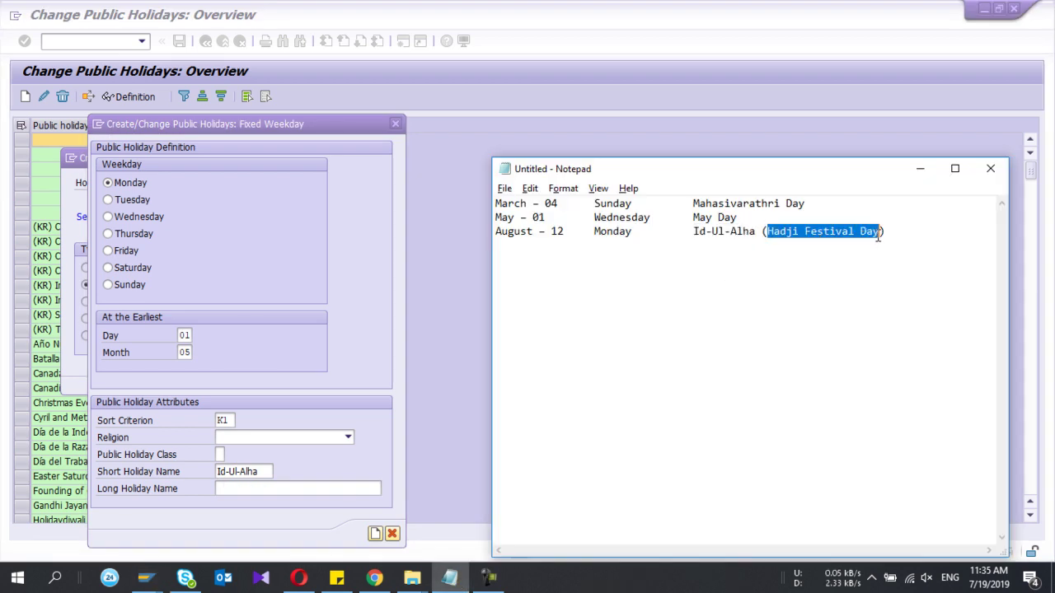
click(298, 488)
key(ctrl+v)
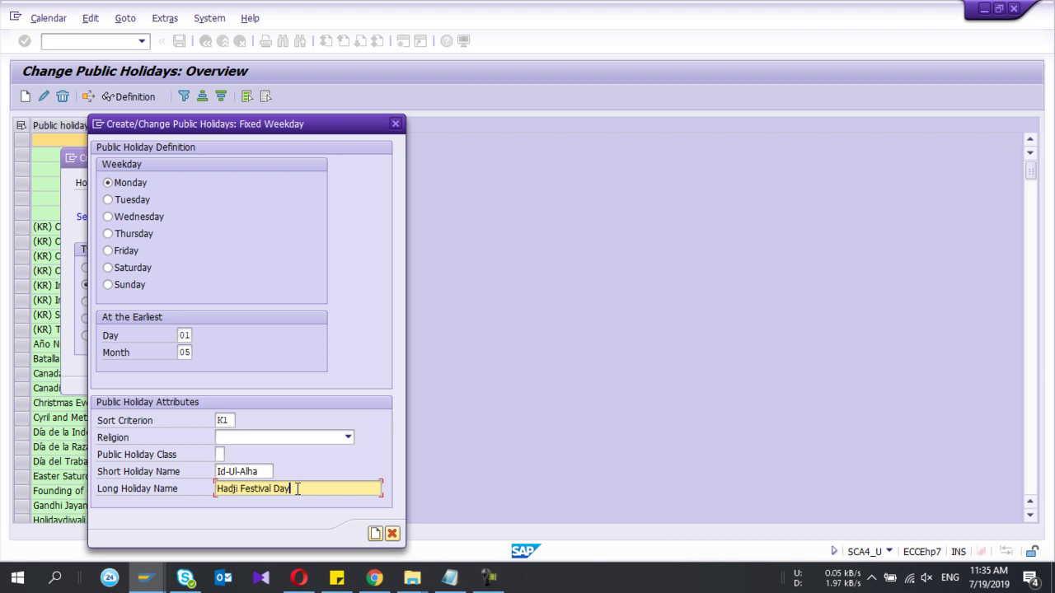
Set religion 05 Old Catholic and weekday Wednesday, then create the holiday
click(247, 437)
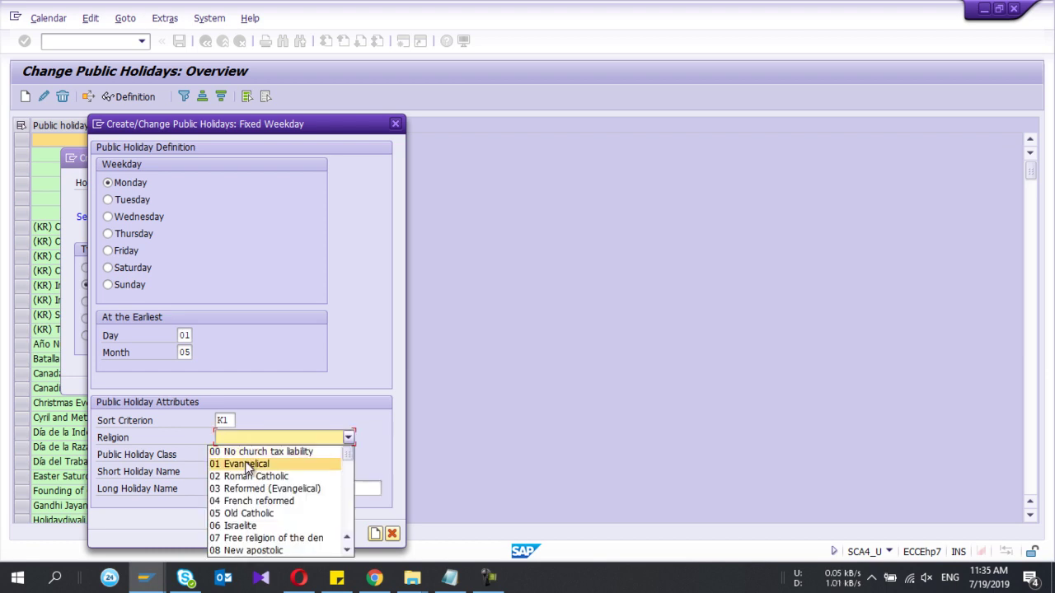
click(247, 513)
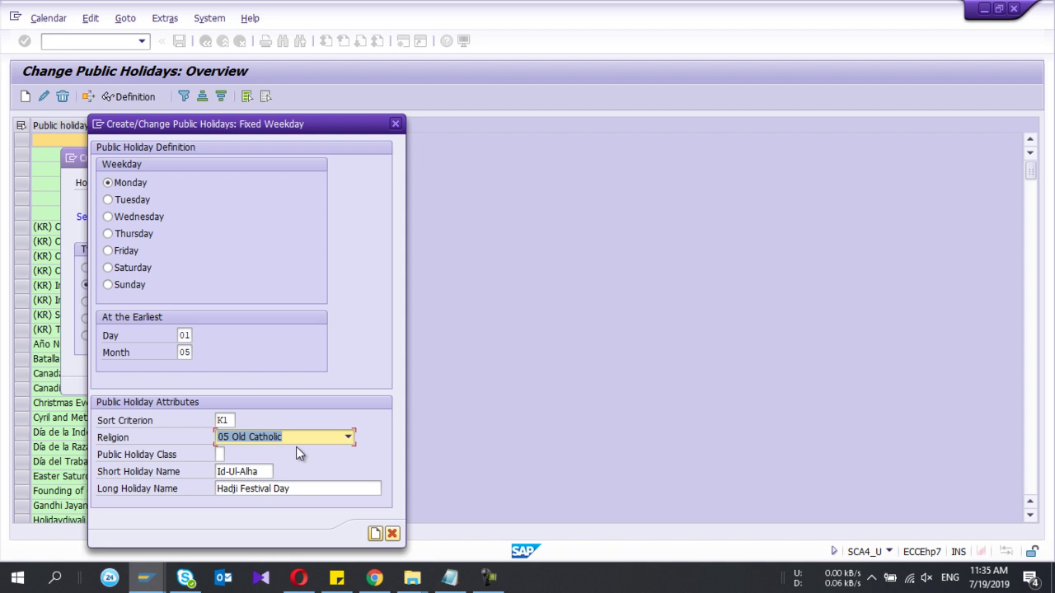
click(118, 221)
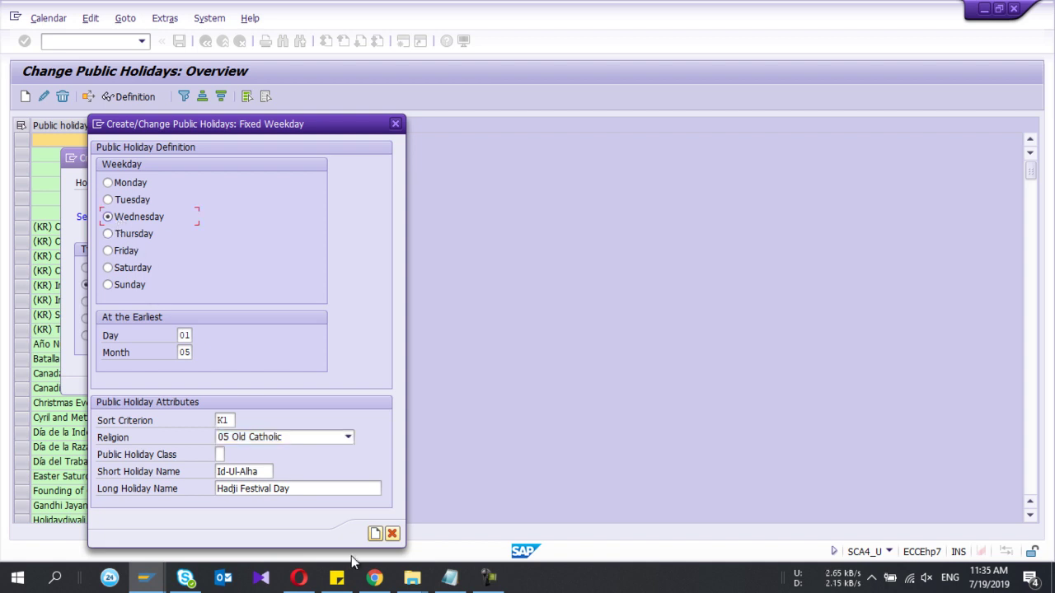
click(376, 535)
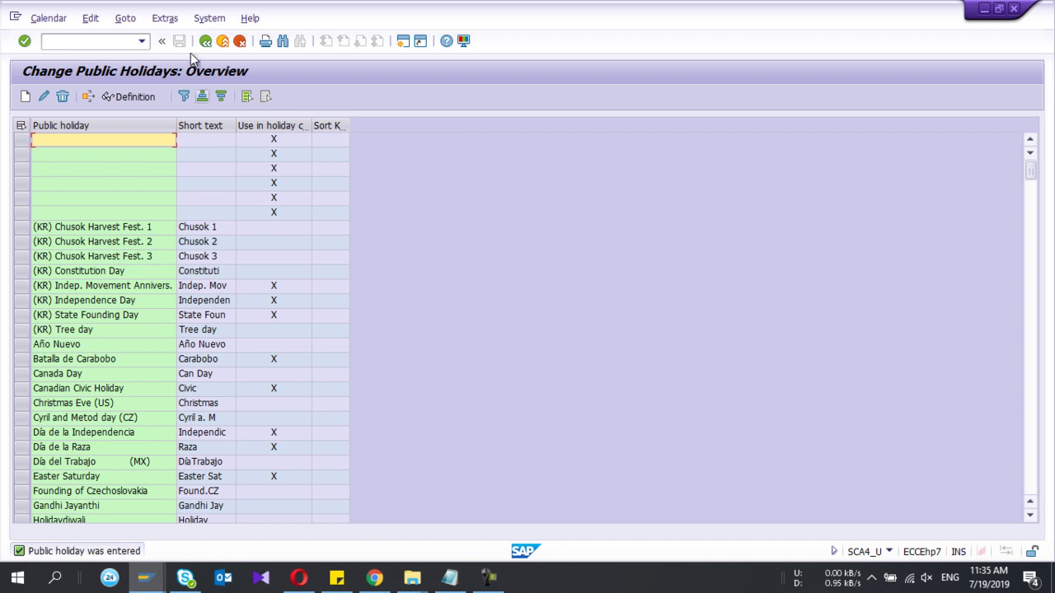
Create holiday calendar Z2 'New Holiday' valid from 2019 to 2023
click(205, 43)
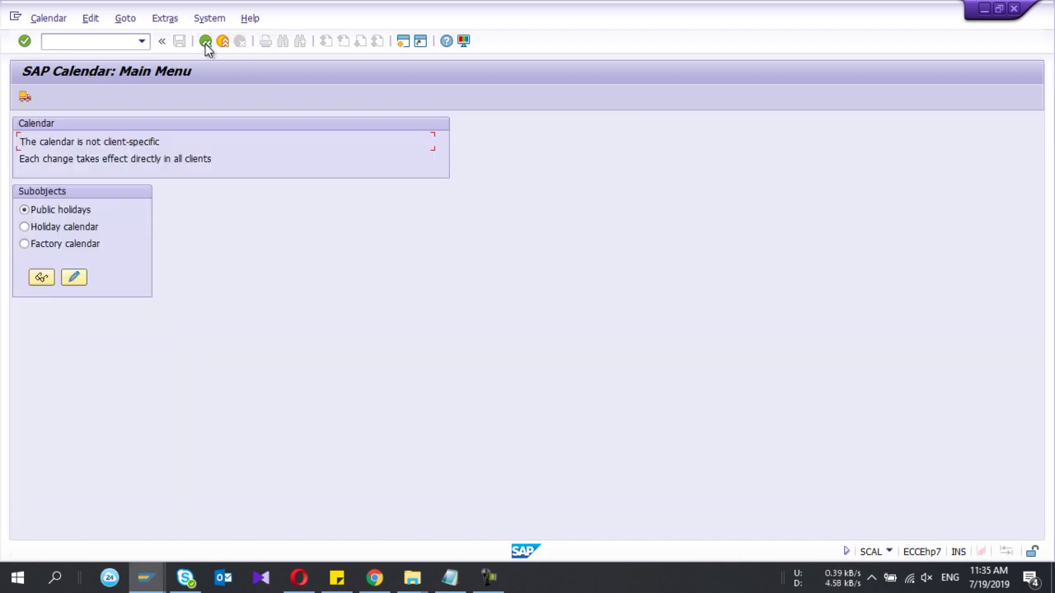
click(73, 278)
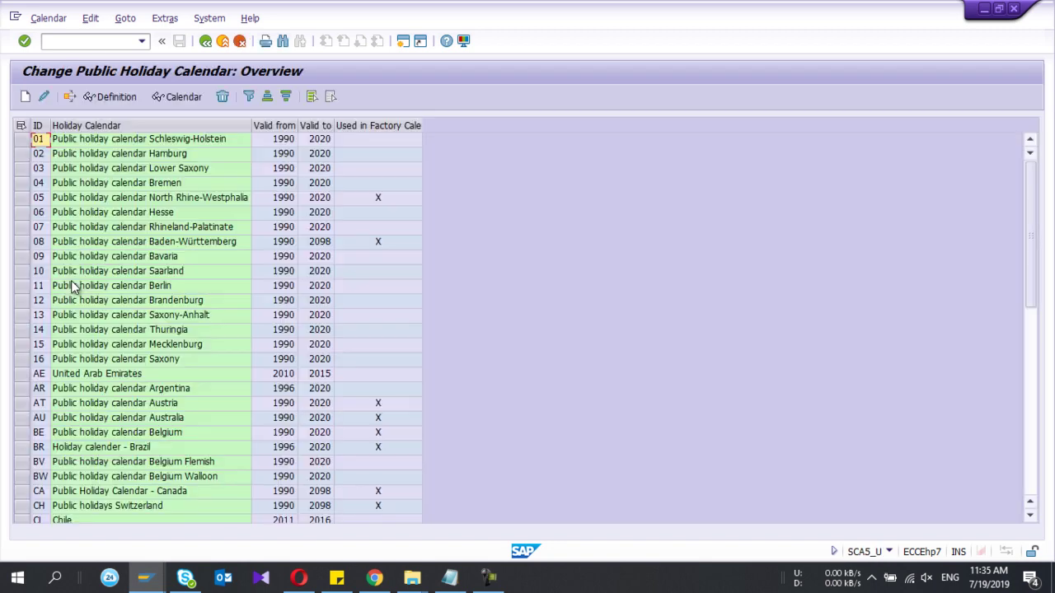
click(26, 97)
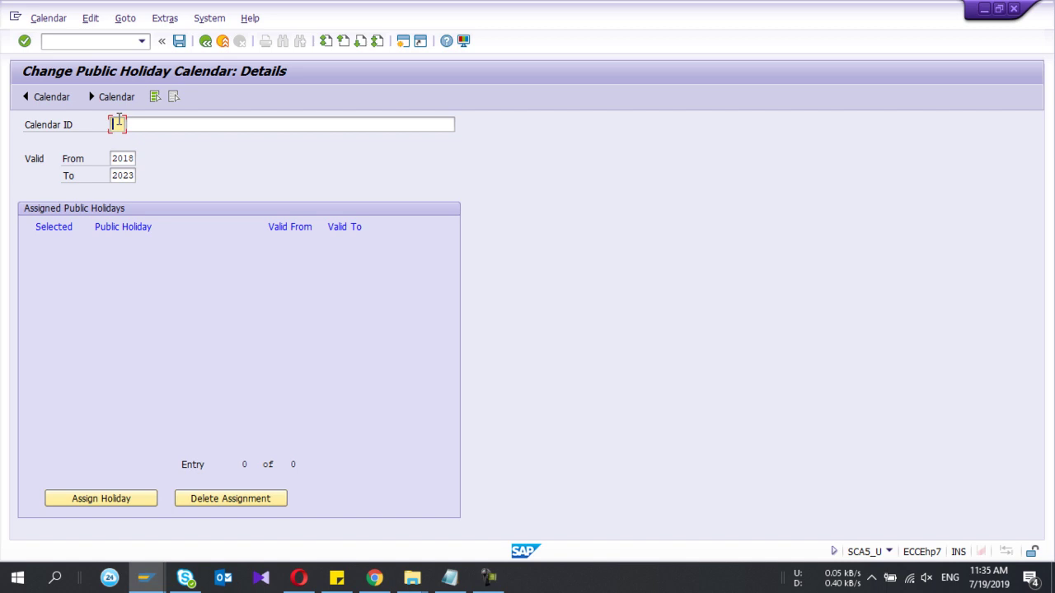
text(Z2)
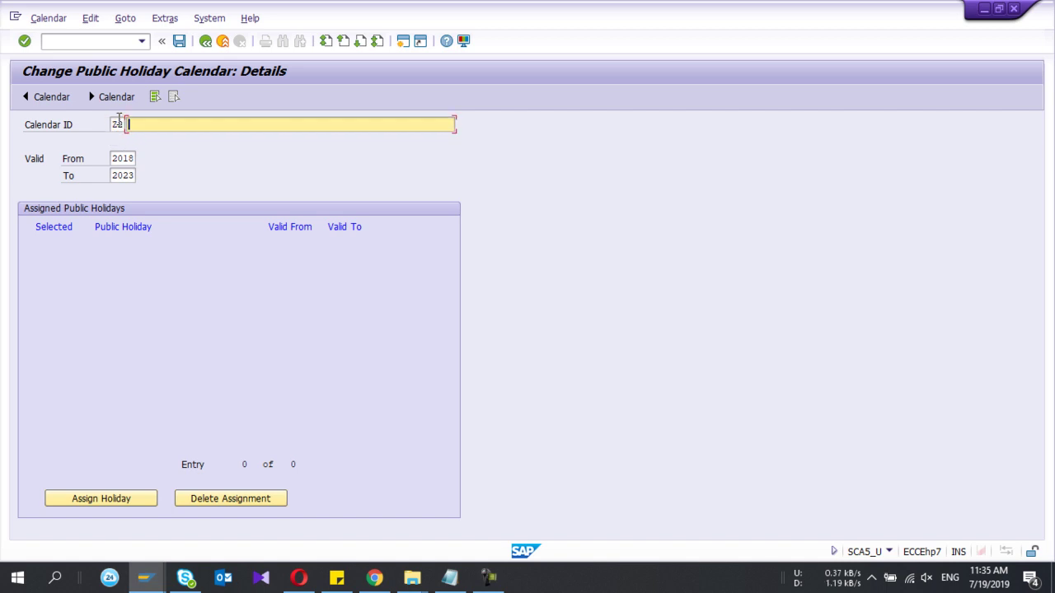
text(New Holiday)
click(129, 158)
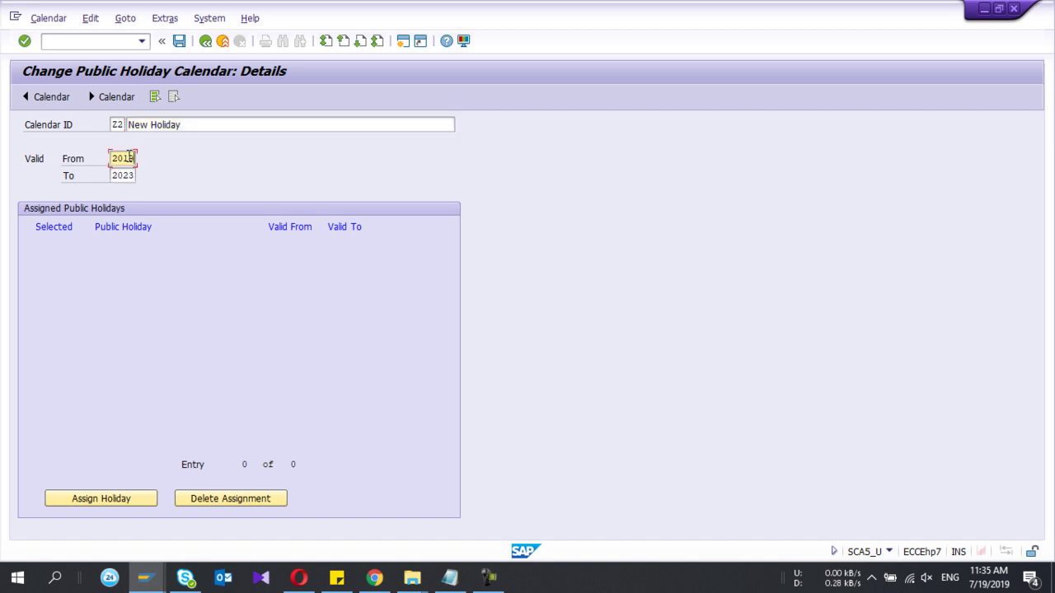
key(BackSpace)
text(9)
click(127, 177)
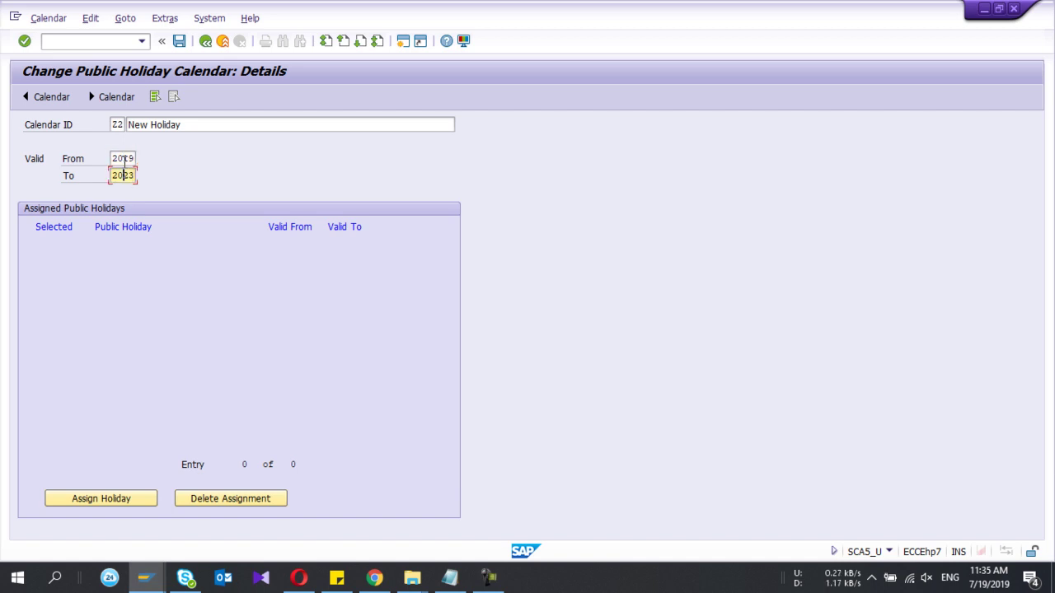
key(Up)
click(129, 175)
Filter holidays by key K1 and assign Hadji Festival Day, Mahasivarathri Day and May Day
click(134, 500)
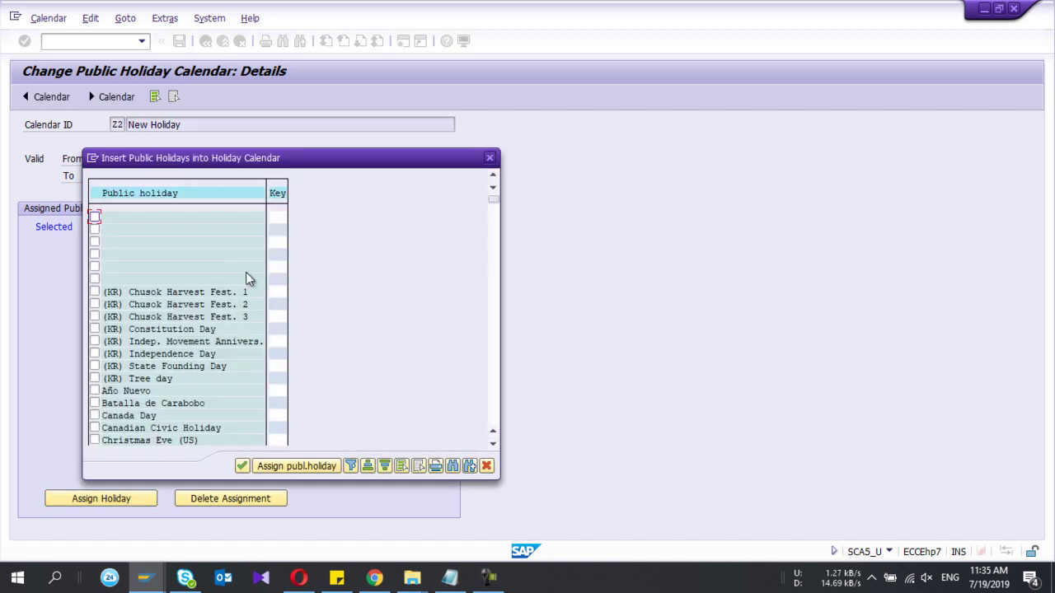
click(278, 194)
click(352, 466)
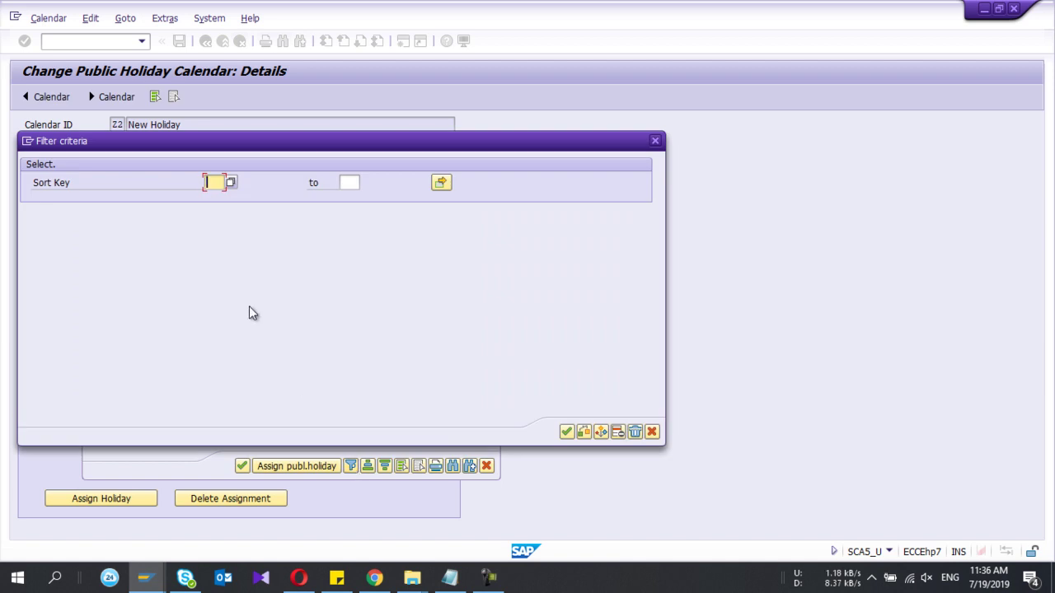
text(K1)
click(564, 433)
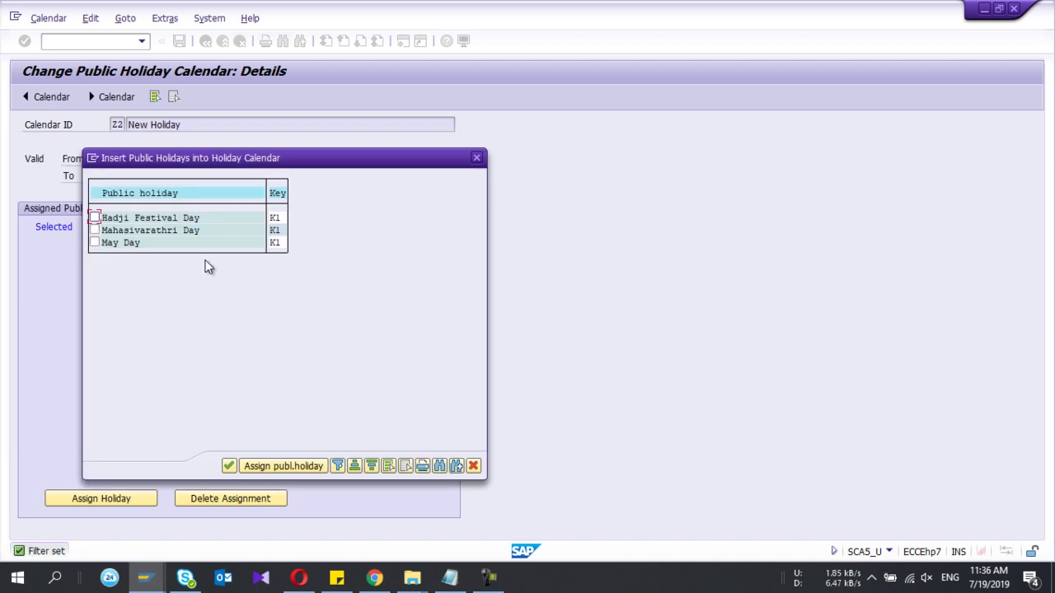
click(95, 218)
click(95, 231)
click(95, 243)
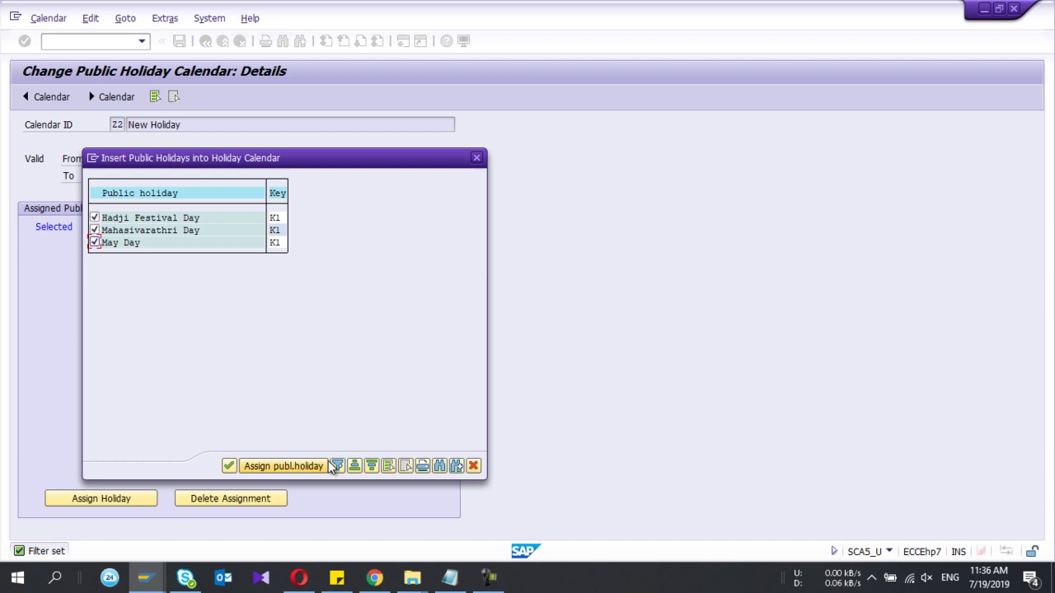
click(303, 466)
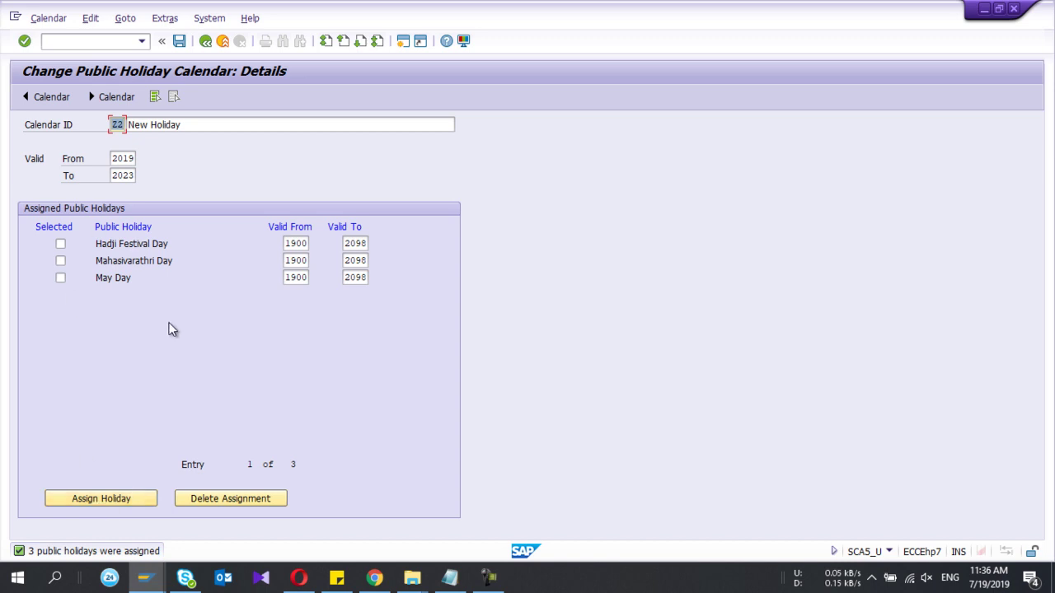
Save holiday calendar Z2 past the warning and return to the calendar main menu
click(179, 43)
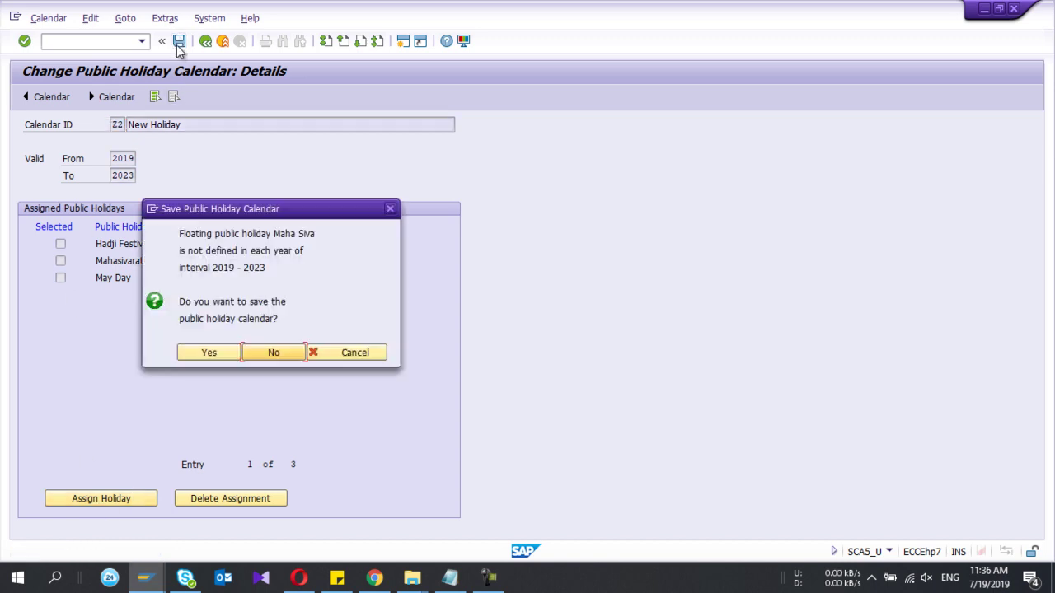
click(207, 354)
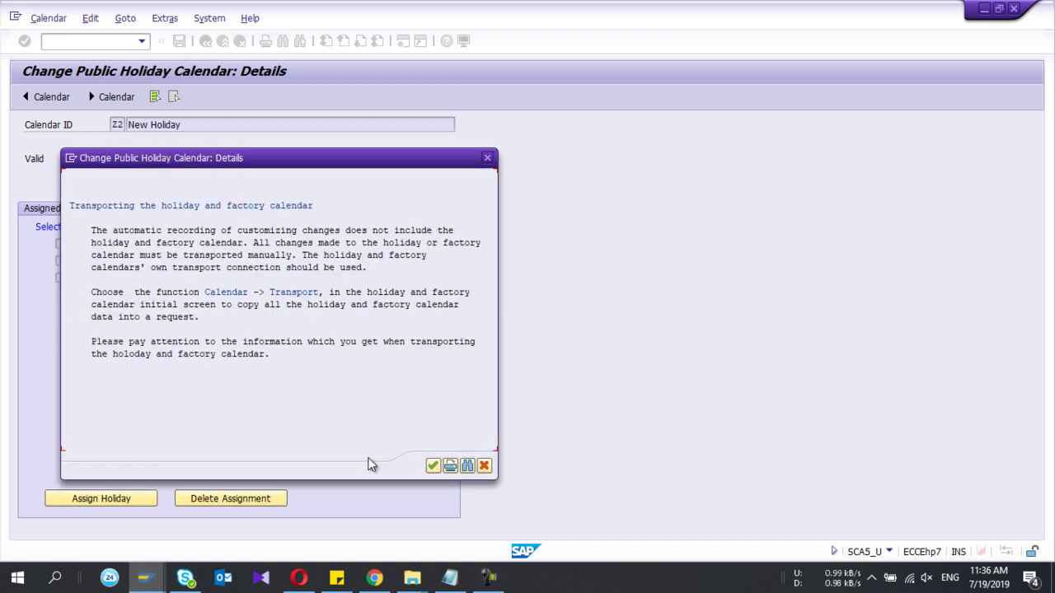
click(433, 465)
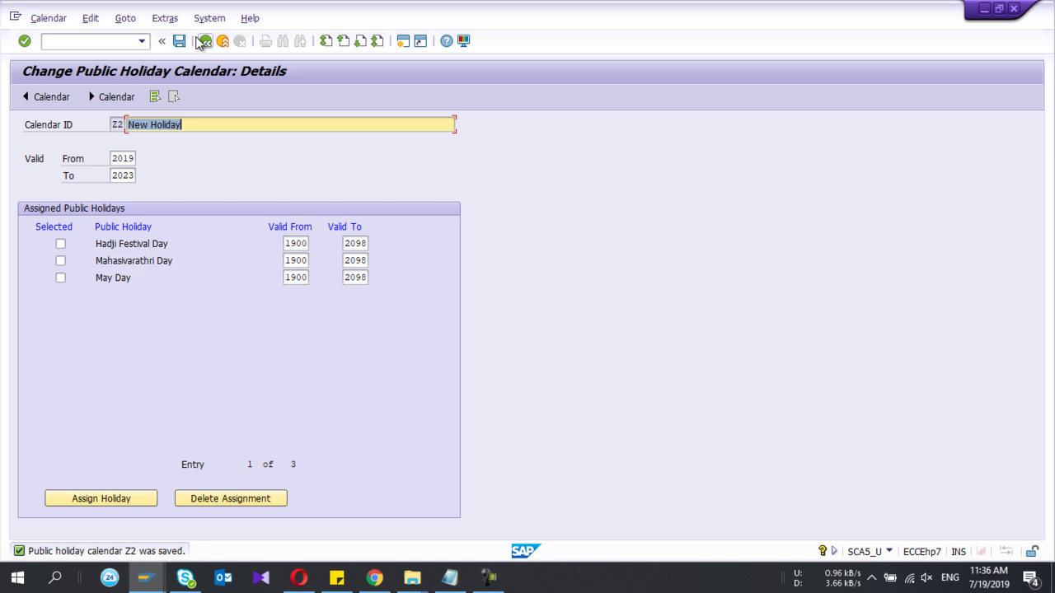
click(204, 42)
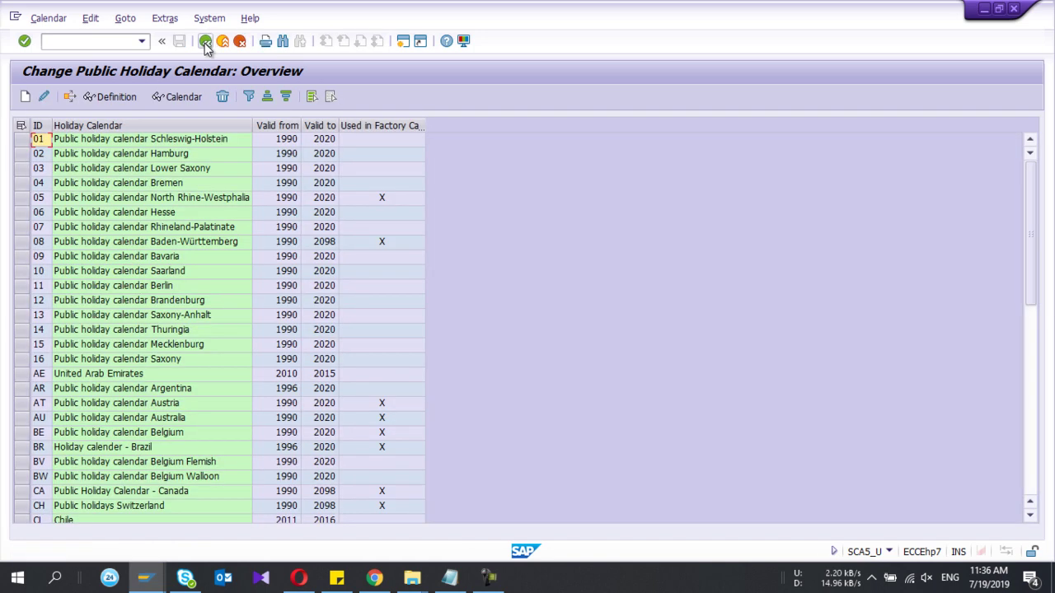
click(206, 41)
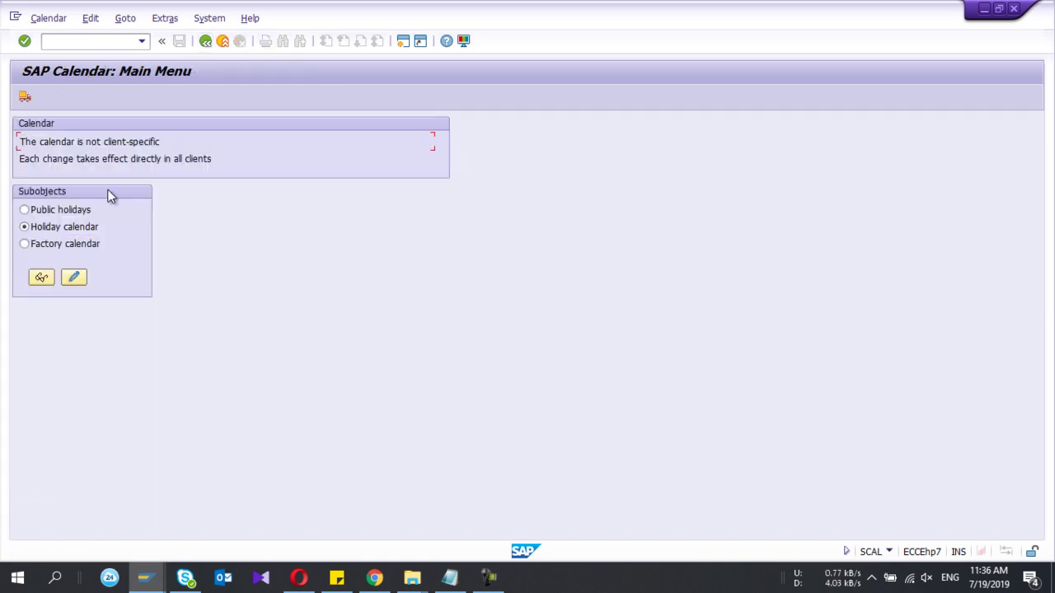
Create factory calendar L1 'Factory Calender Test1' with start year 2019
click(49, 244)
click(74, 278)
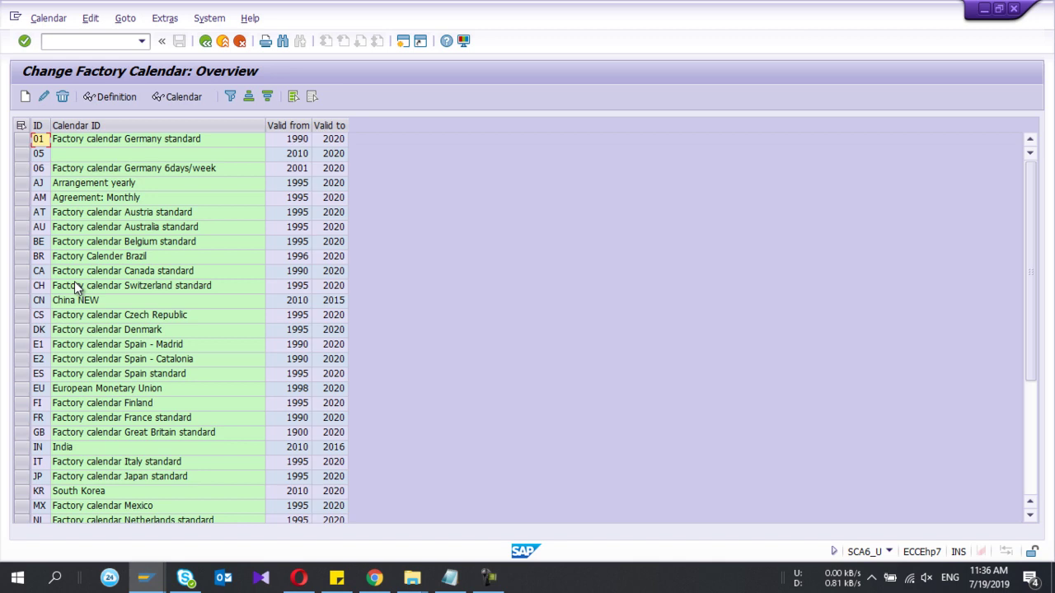
click(26, 97)
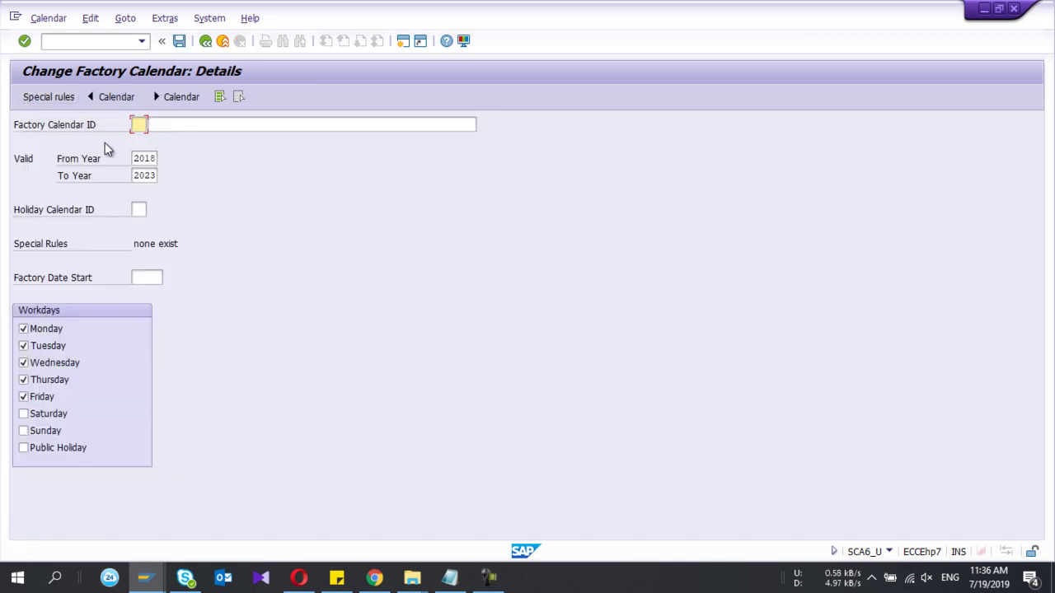
text(L1)
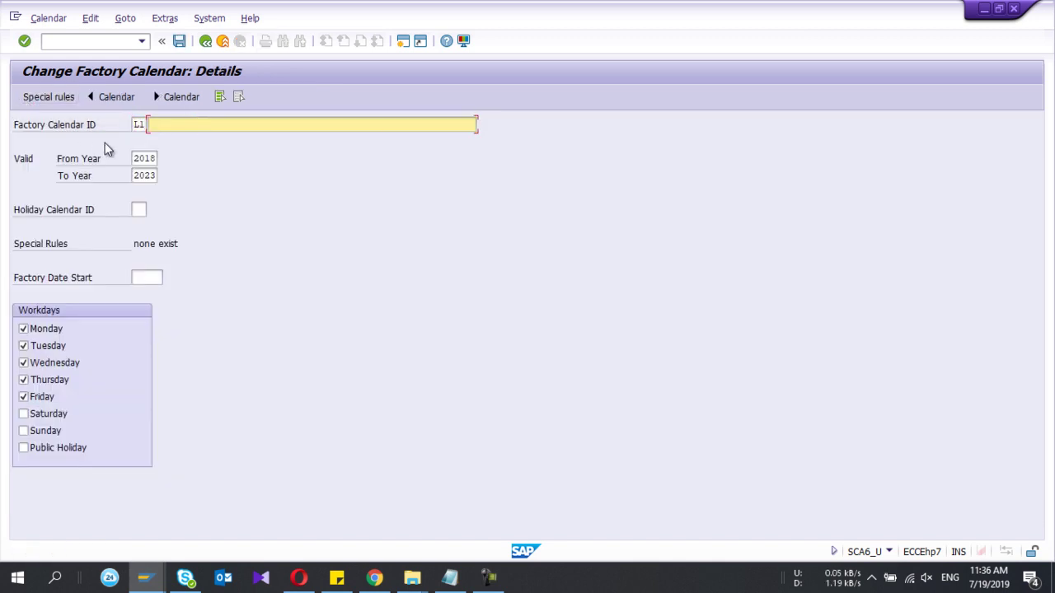
text(Fact ory Calender Test1)
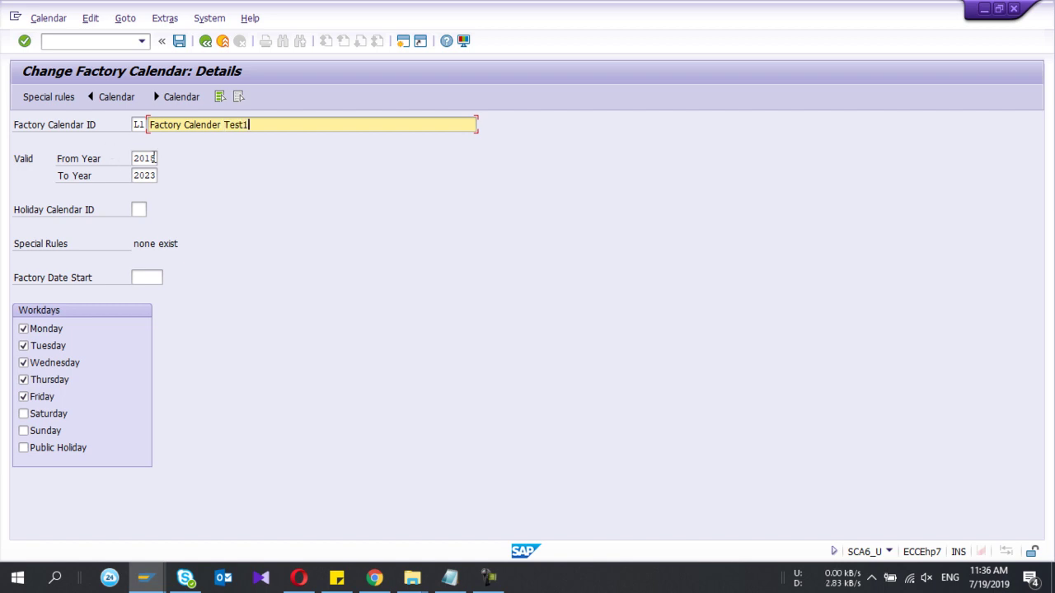
key(Tab)
text(2019)
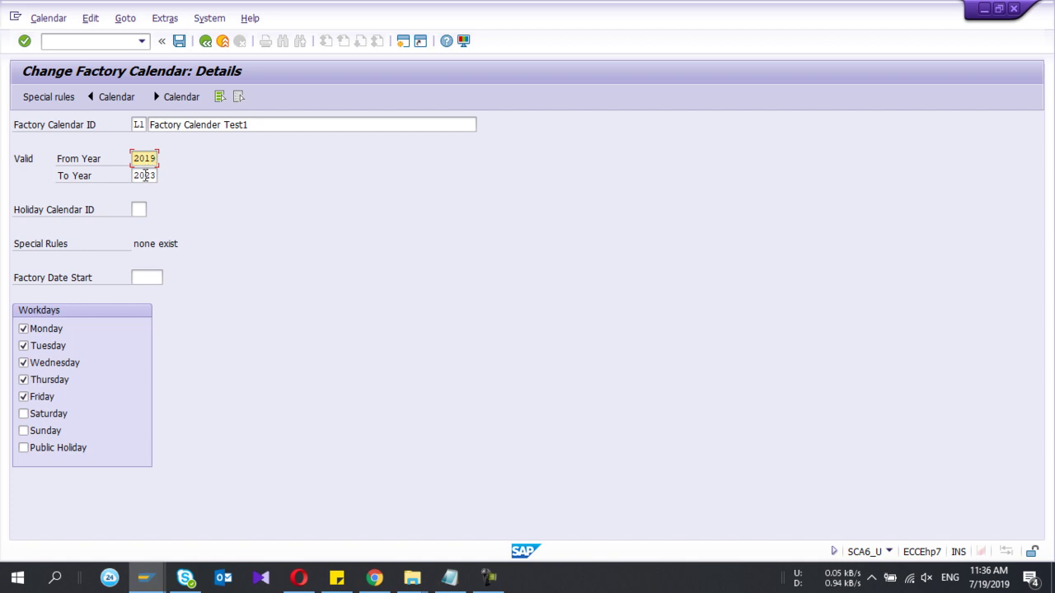
Assign holiday calendar Z2 to L1 and save it, acknowledging the transport message
click(138, 210)
click(154, 211)
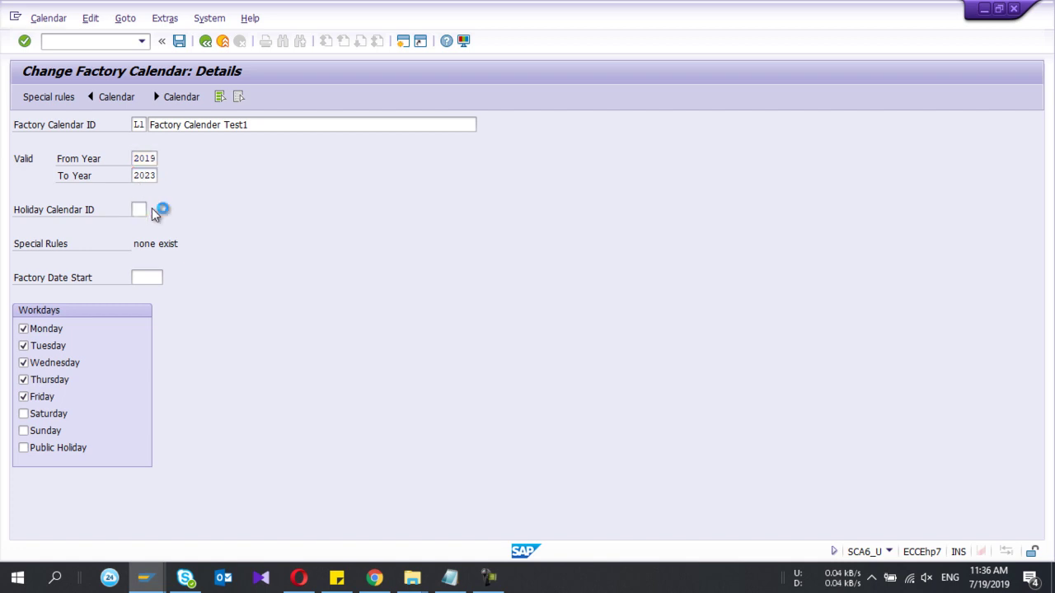
scroll(191, 334, down, 10)
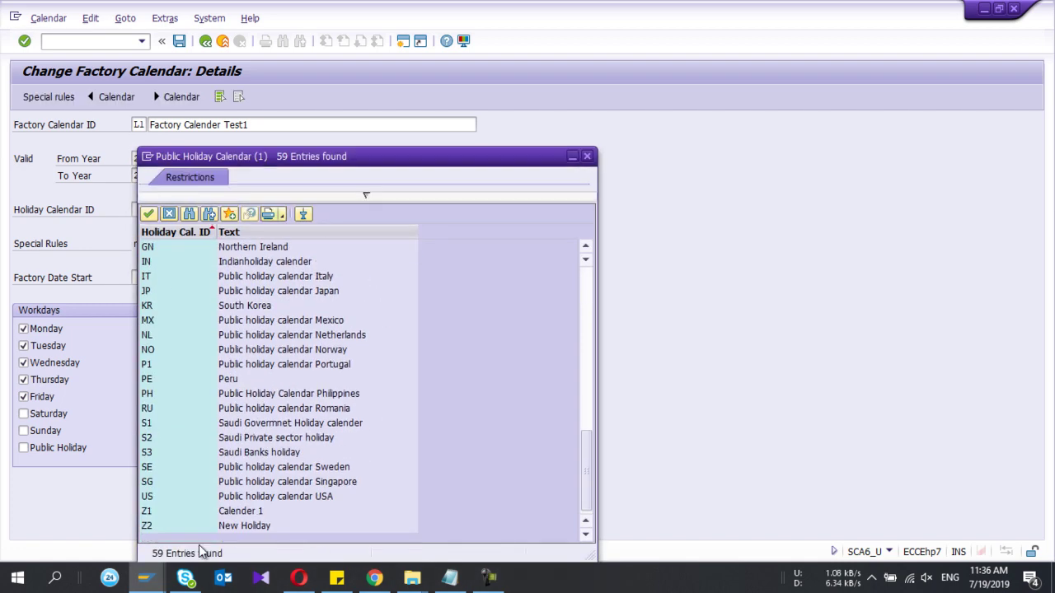
double_click(225, 526)
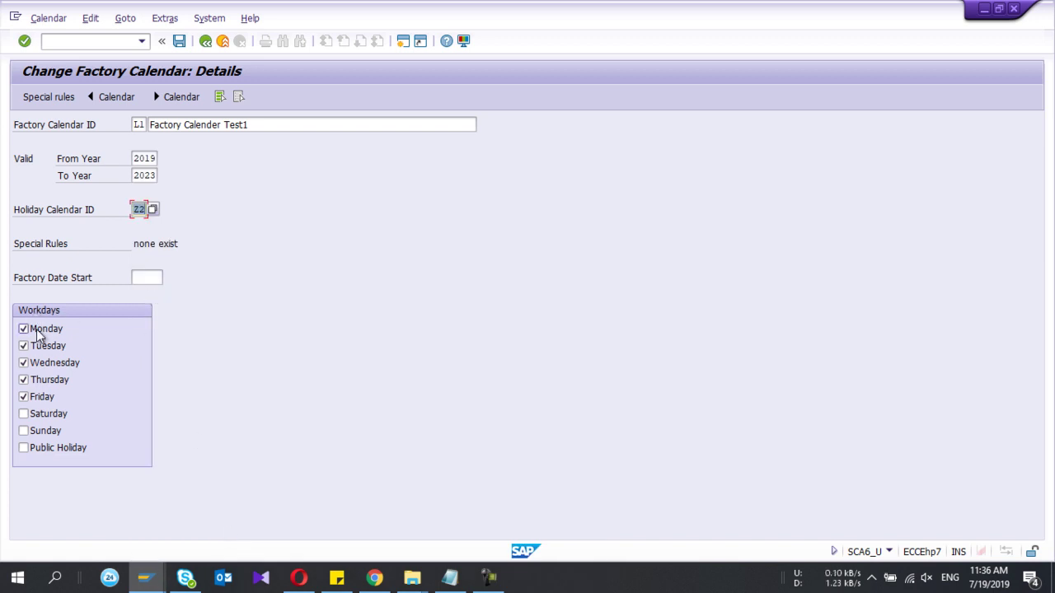
click(35, 415)
click(179, 43)
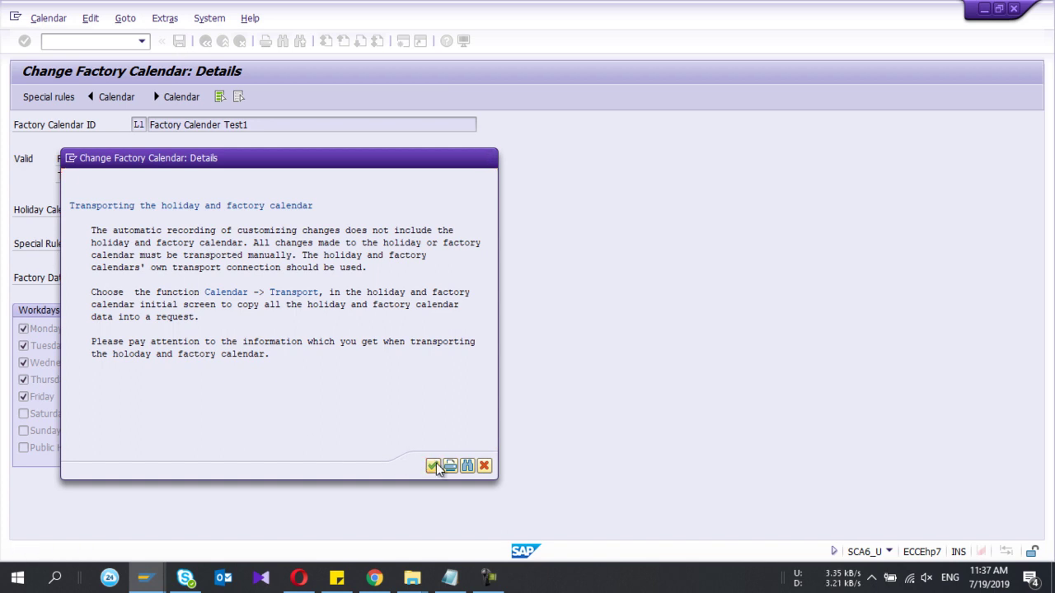
click(433, 466)
Select calendar L1 in the factory calendar list and open its year overview
click(202, 44)
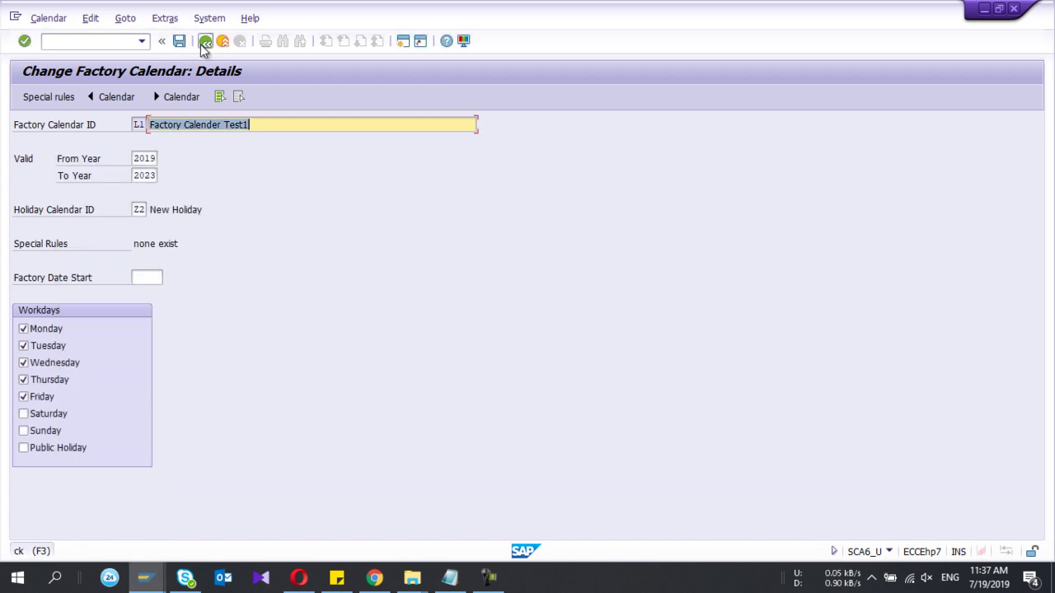
scroll(99, 313, down, 5)
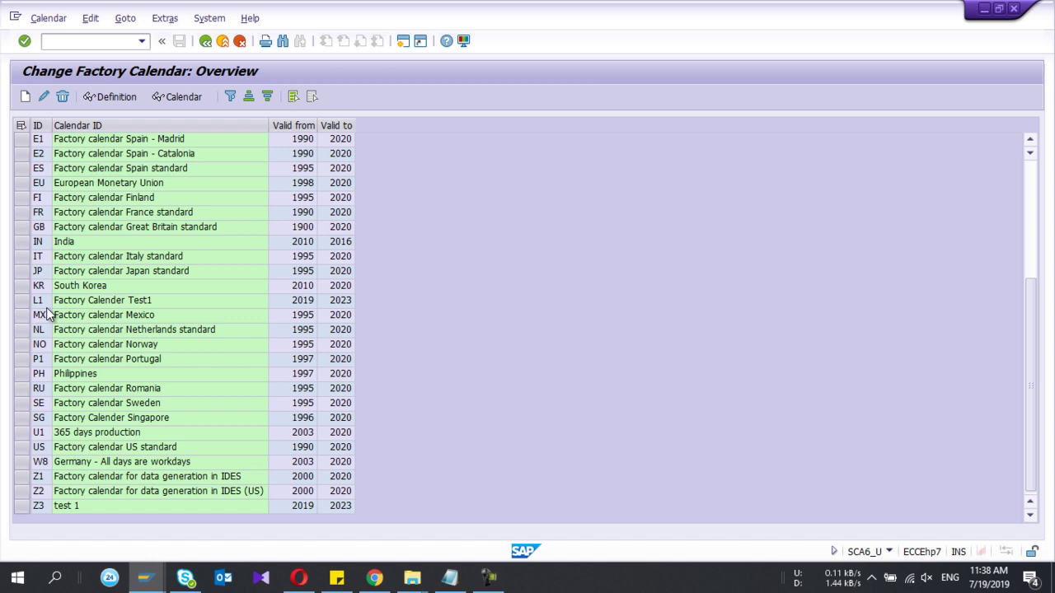
click(37, 303)
click(22, 301)
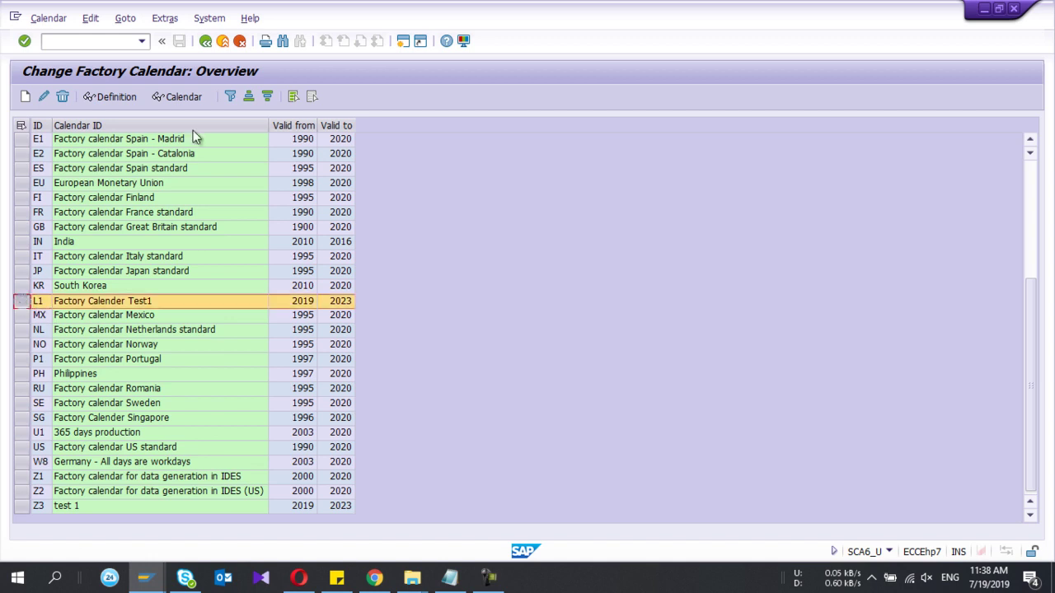
click(182, 98)
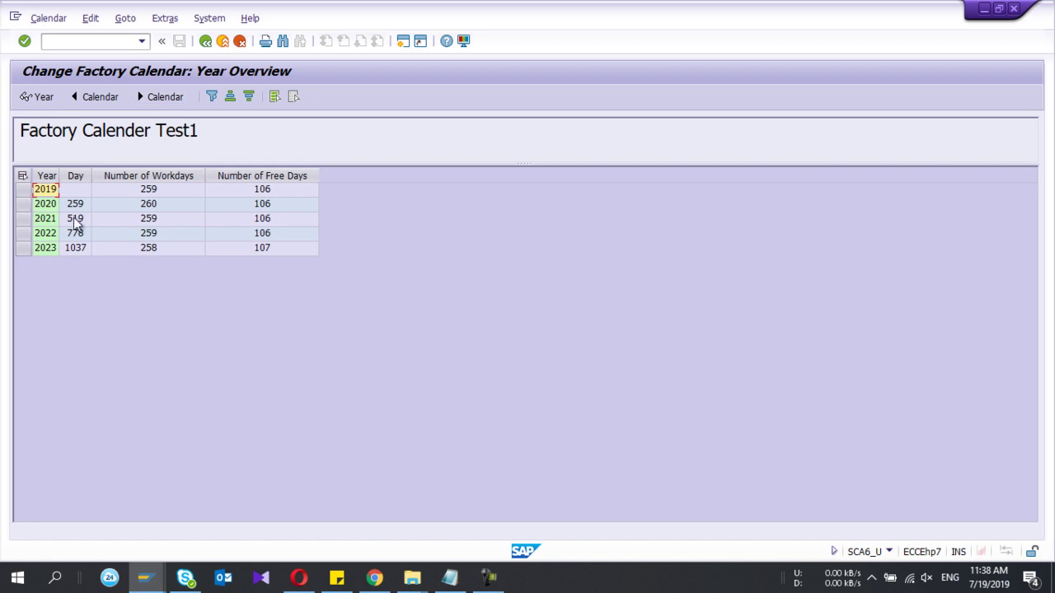
Review the 2019 holidays, including 04.03.2019 and 01.05.2019, then return to the yearly totals
double_click(46, 188)
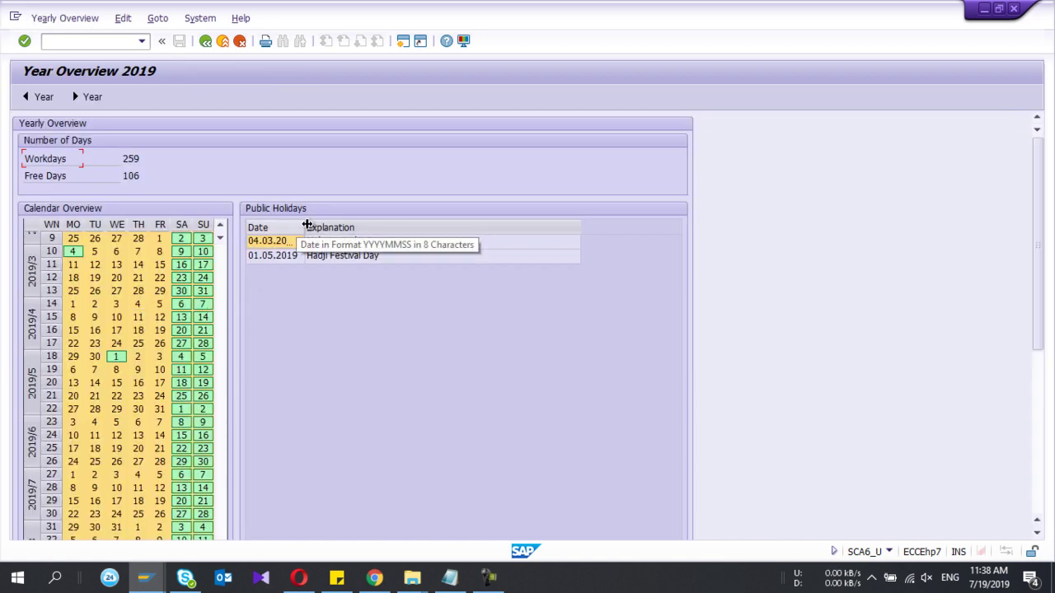
click(274, 241)
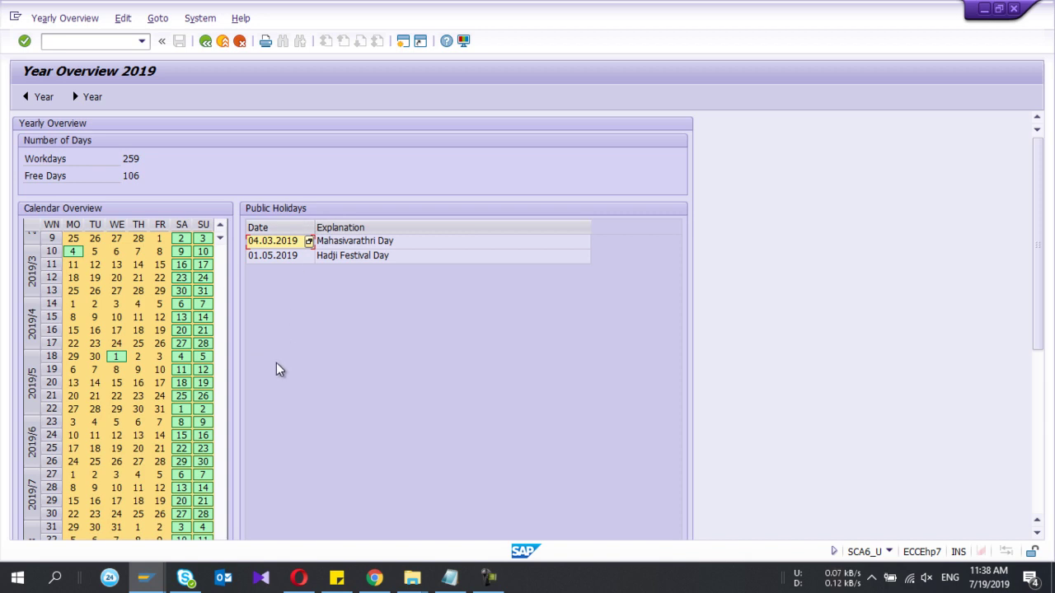
click(450, 579)
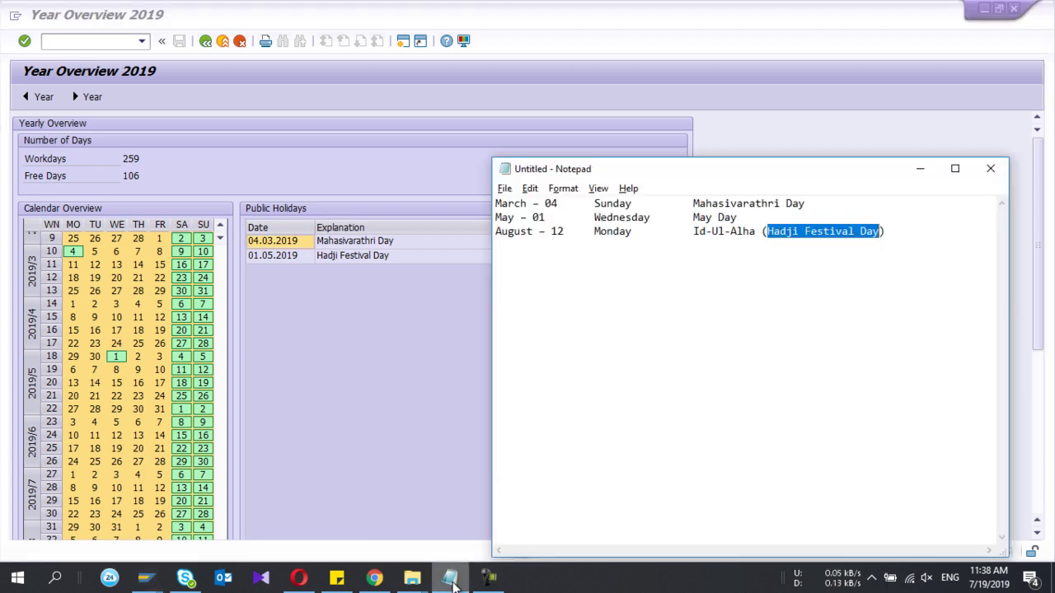
click(671, 237)
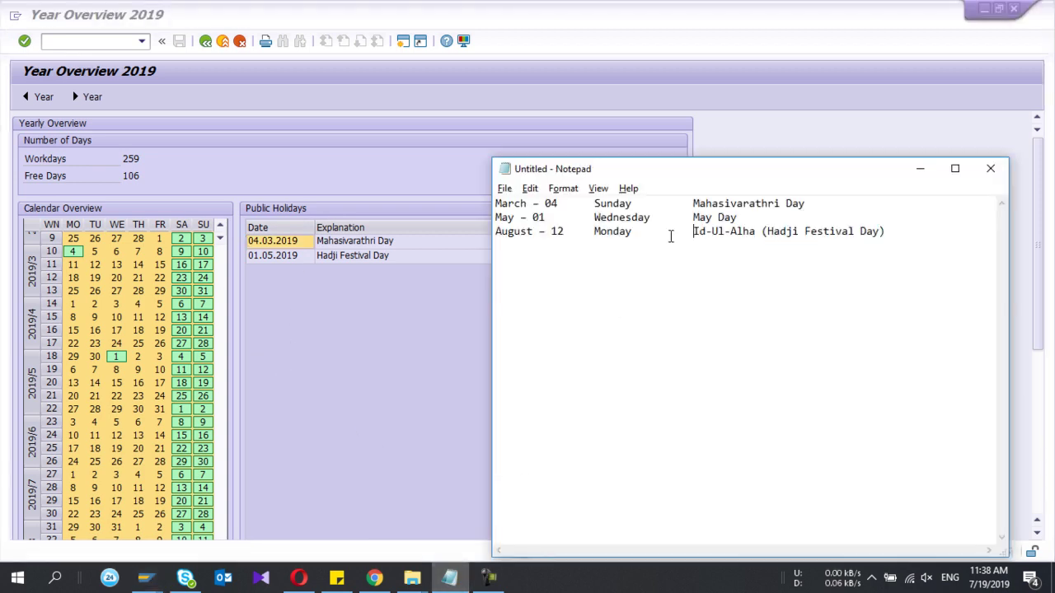
click(283, 258)
click(287, 242)
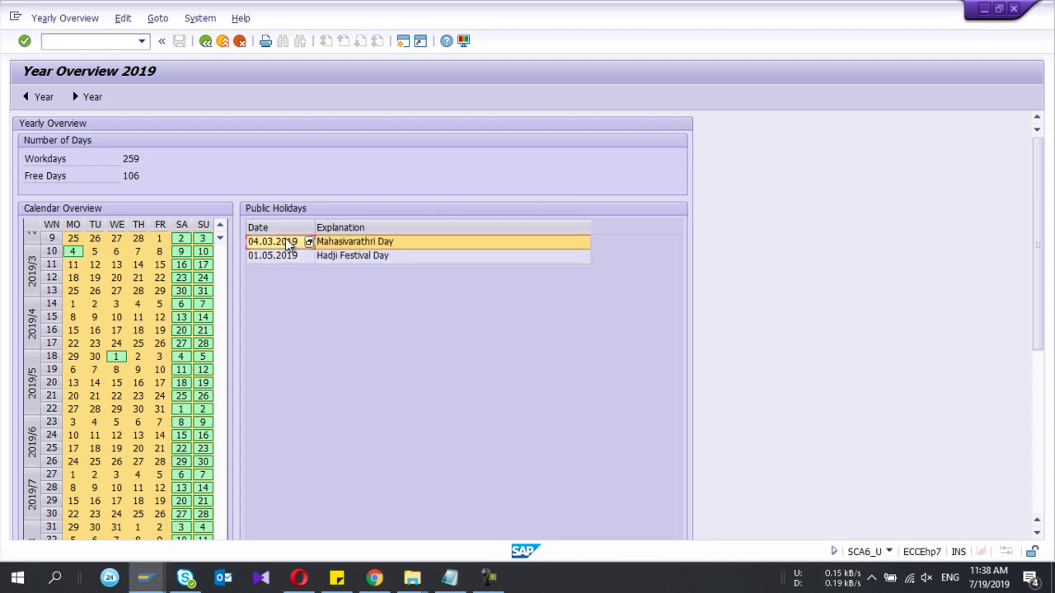
drag(314, 228, 311, 228)
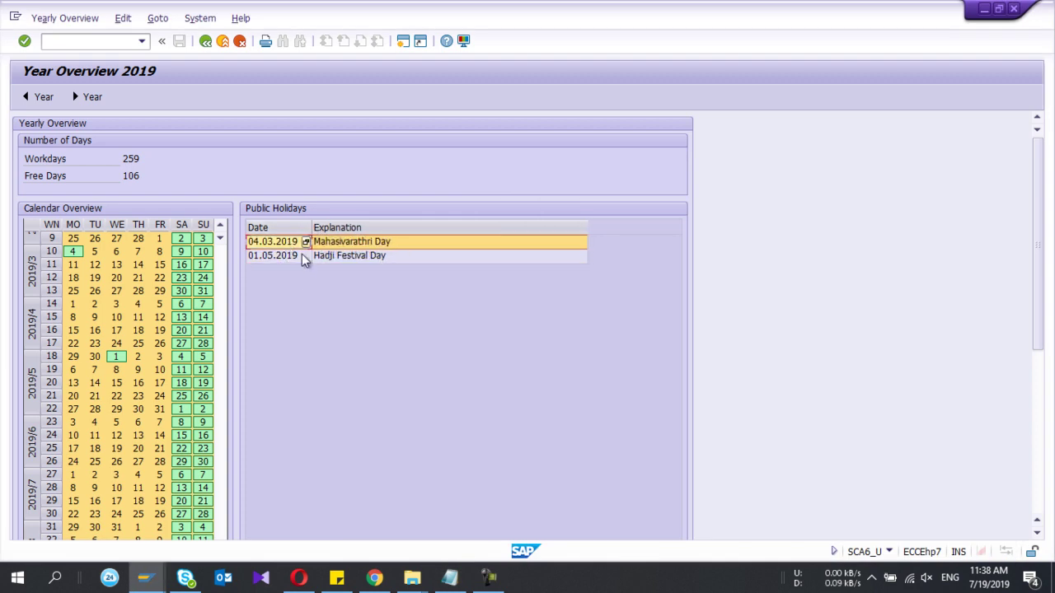
click(294, 261)
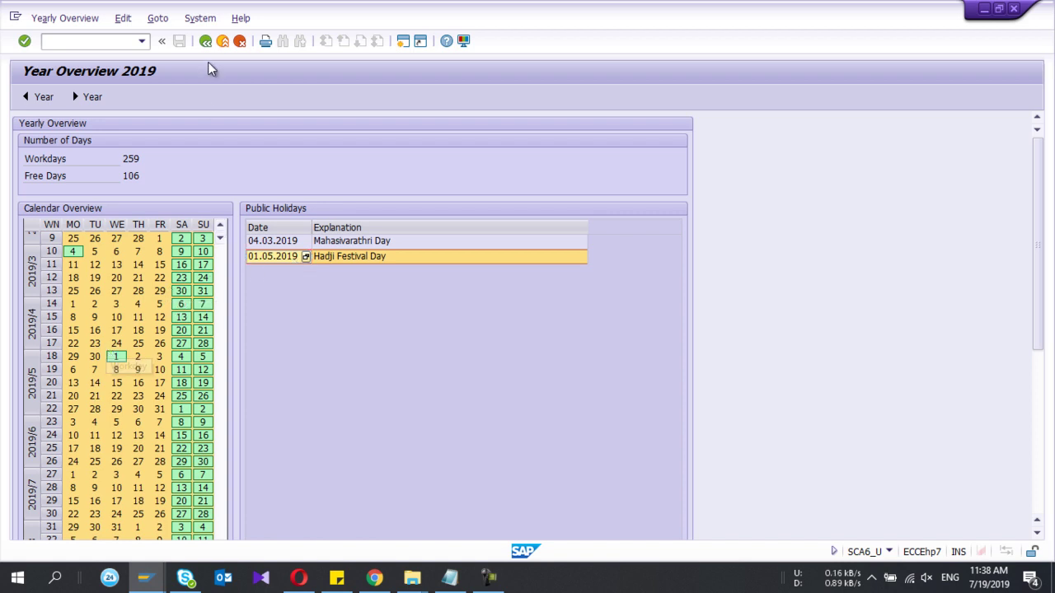
click(257, 241)
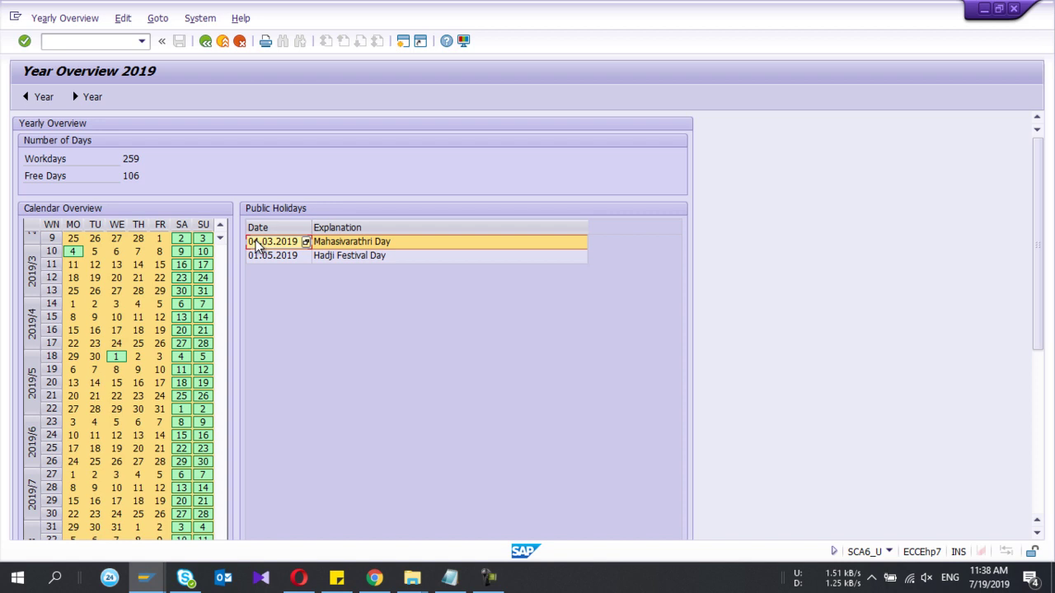
click(206, 46)
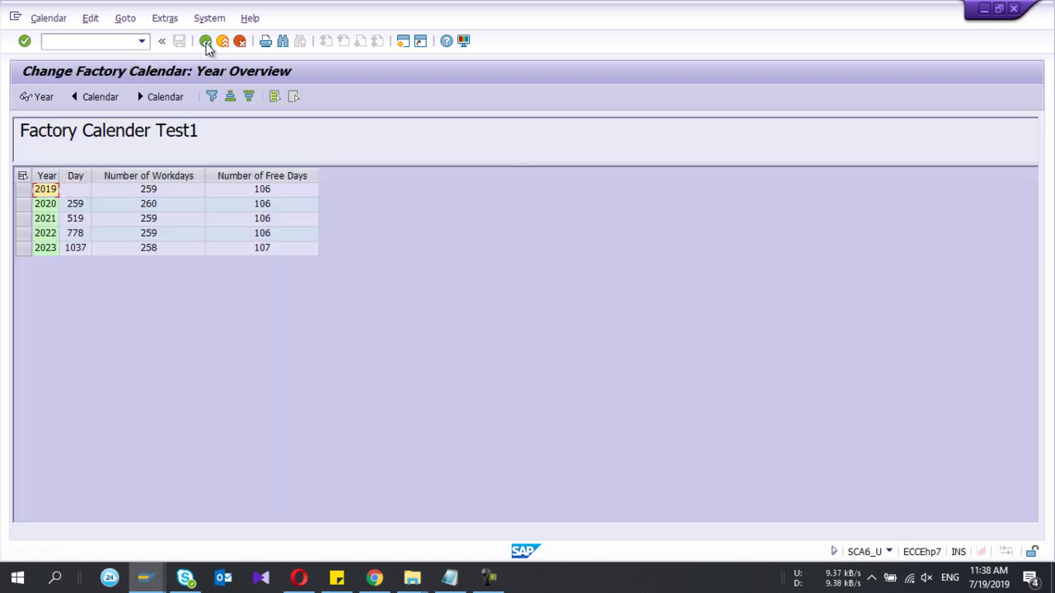
Check the 2020 holidays, including 06.05.2020 Hadji Festival Day, and return to the totals
double_click(48, 206)
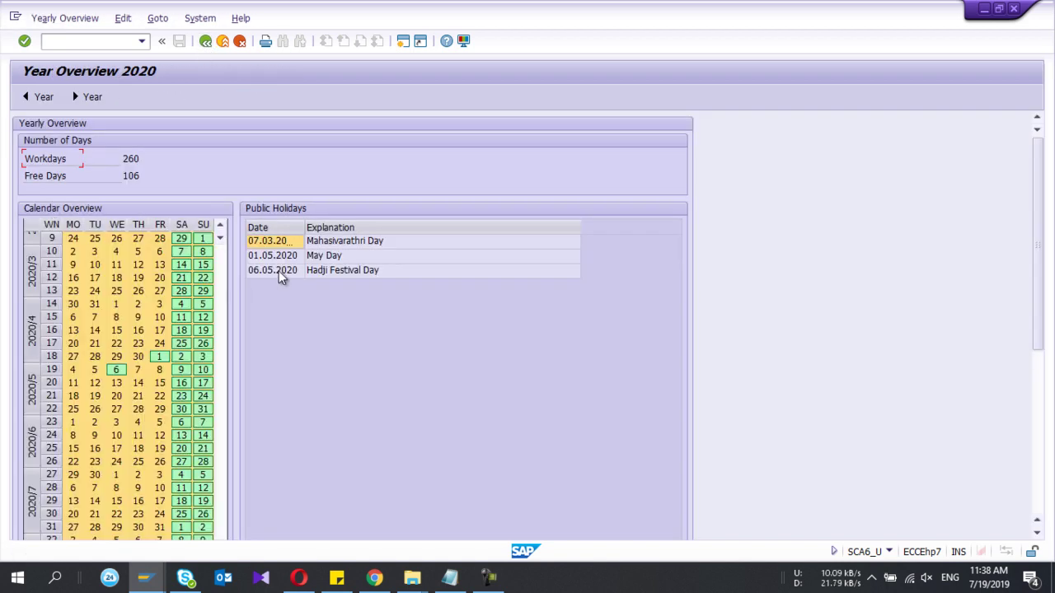
drag(320, 232, 333, 232)
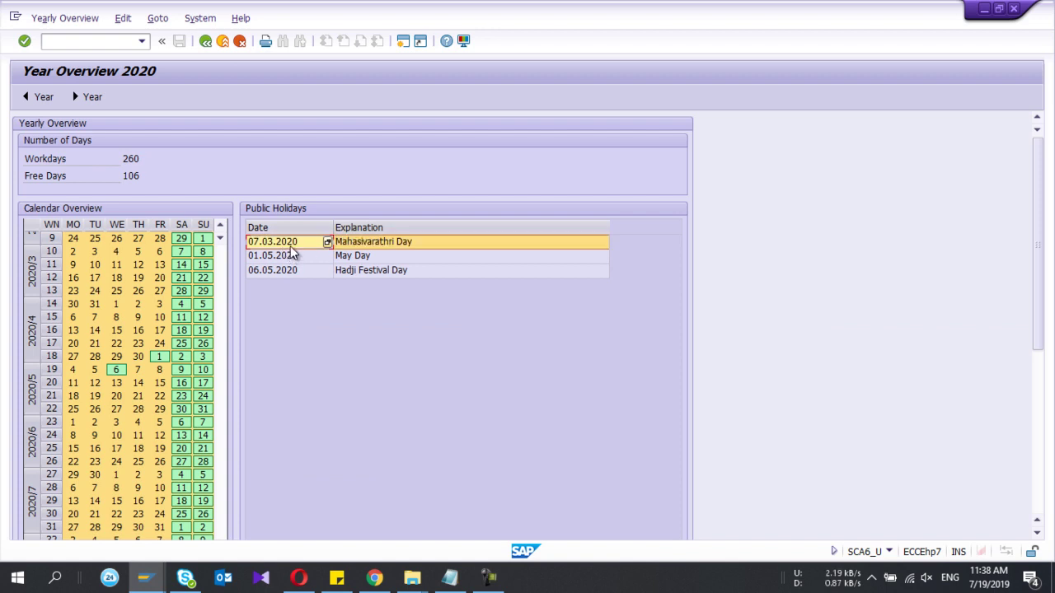
click(293, 273)
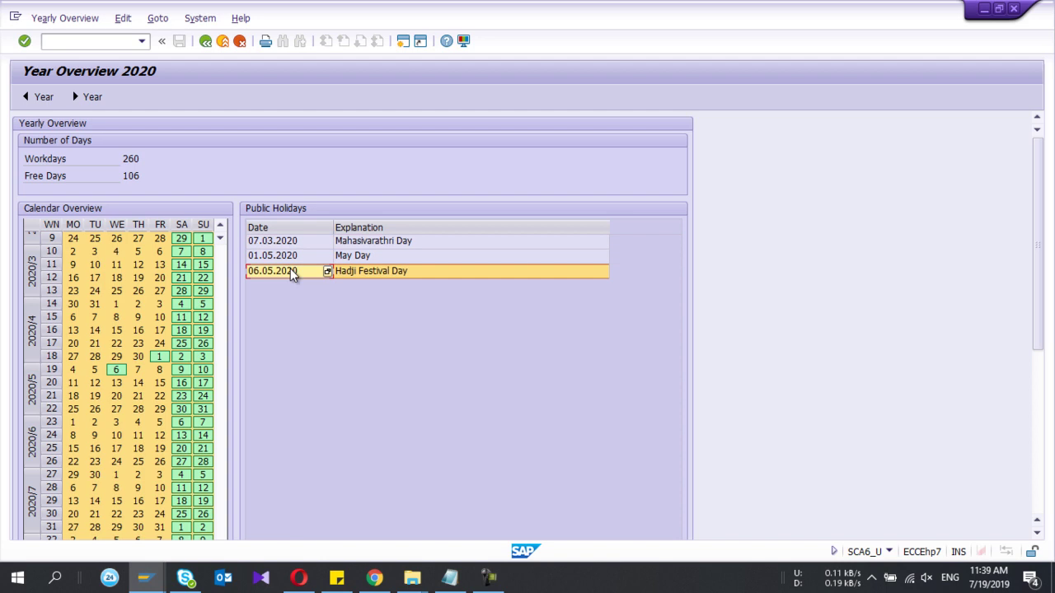
click(205, 42)
View the next year's holidays with a widened Date column, then back out and select L1
click(46, 221)
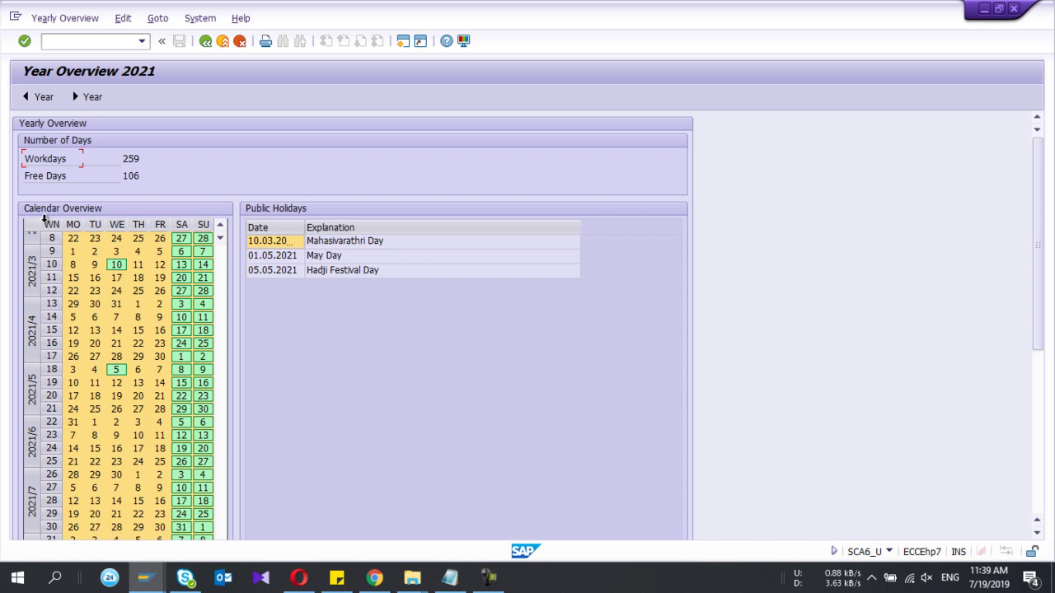
drag(305, 228, 324, 228)
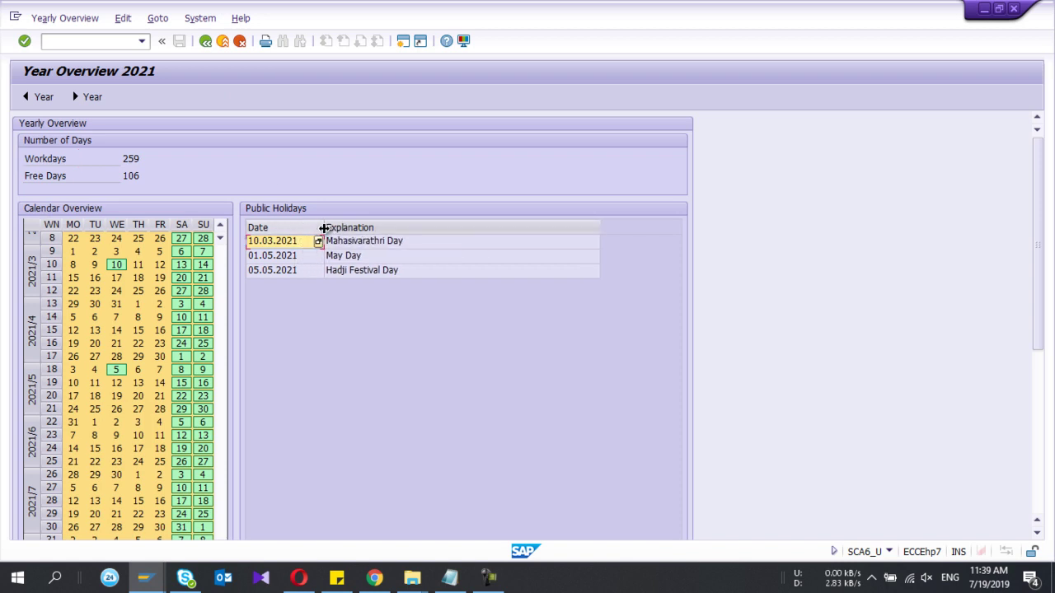
click(206, 42)
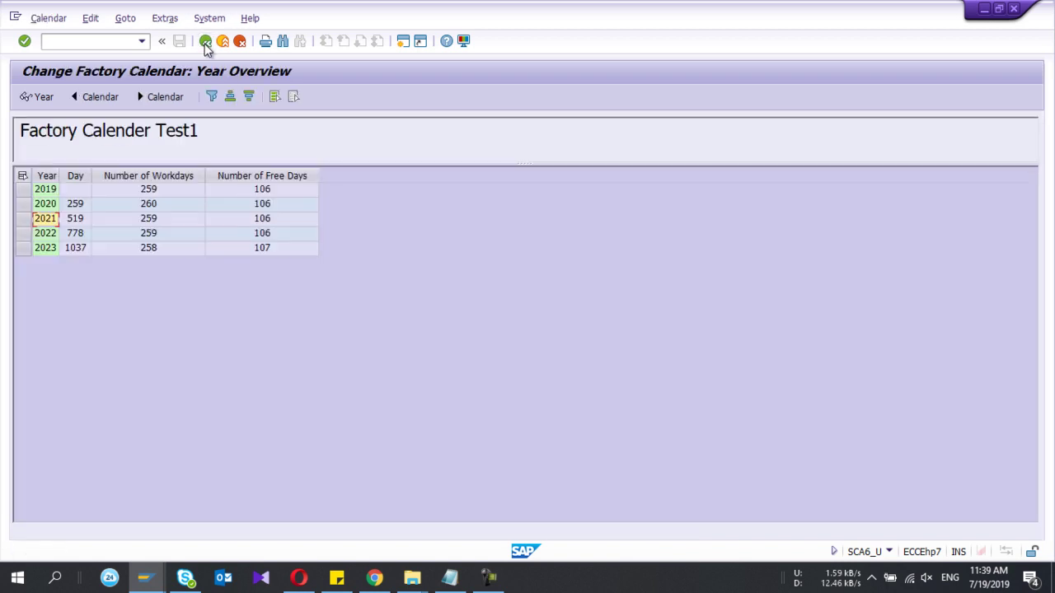
click(205, 42)
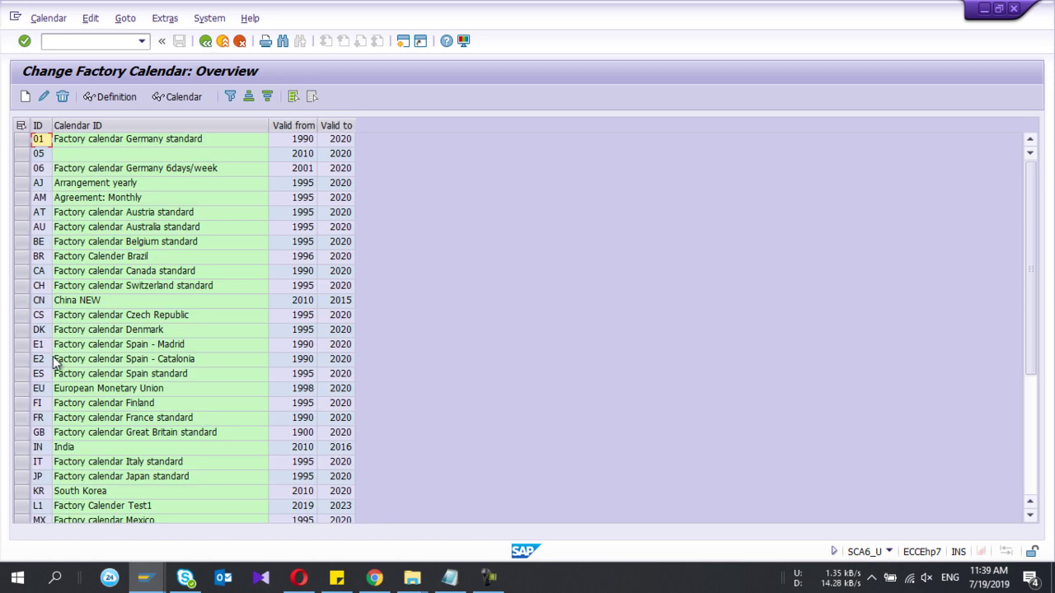
scroll(61, 283, down, 5)
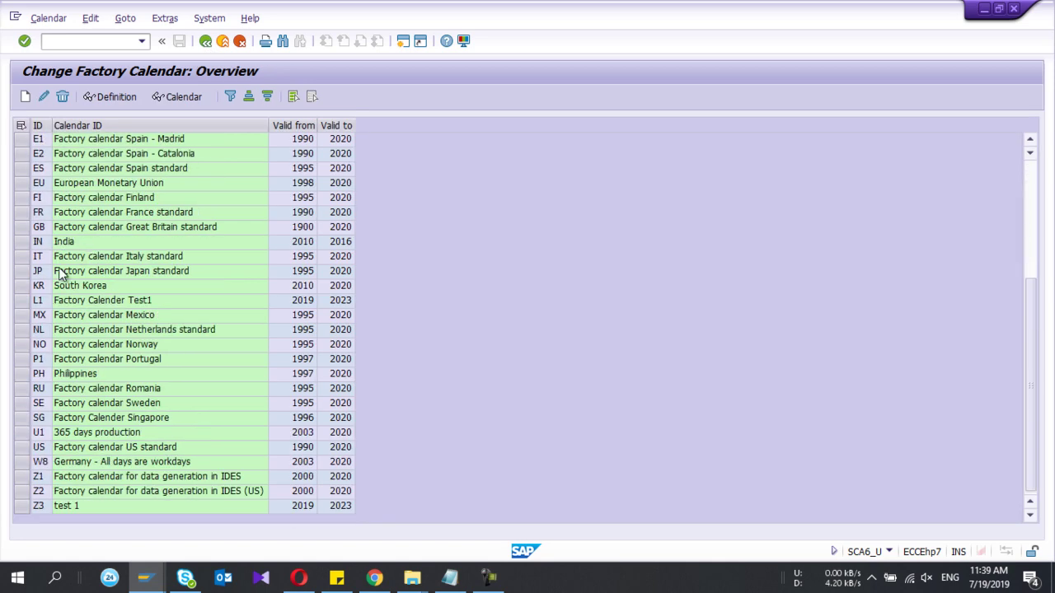
click(23, 300)
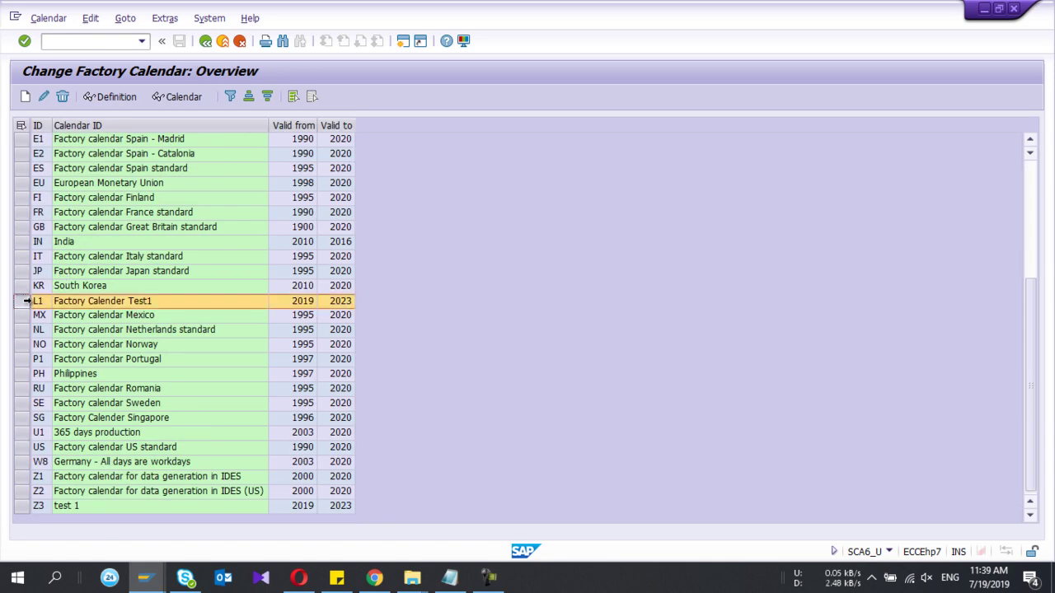
Open calendar L1's details and start a new special rule
click(43, 97)
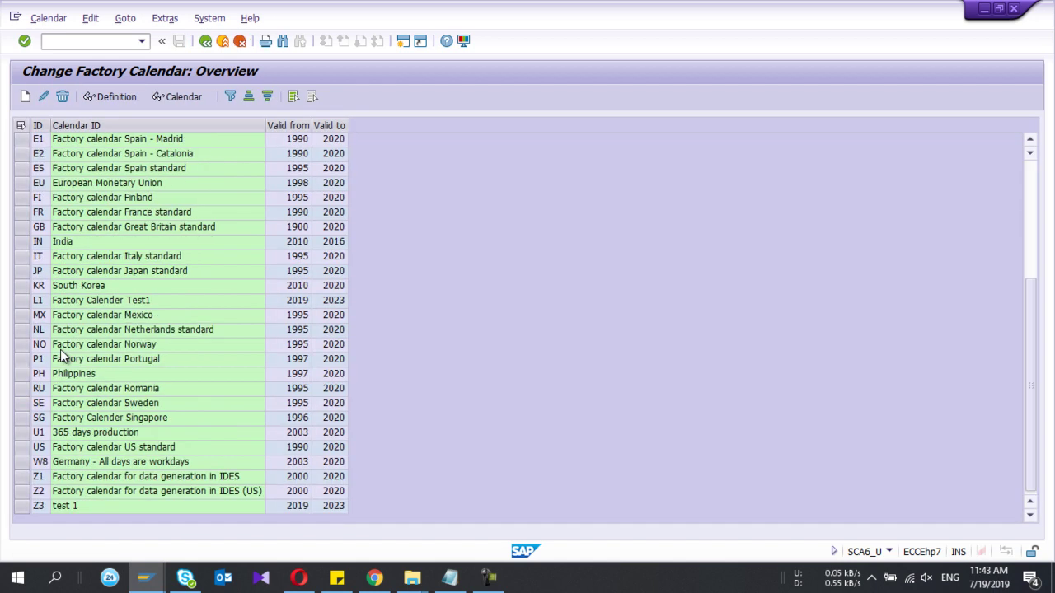
click(23, 301)
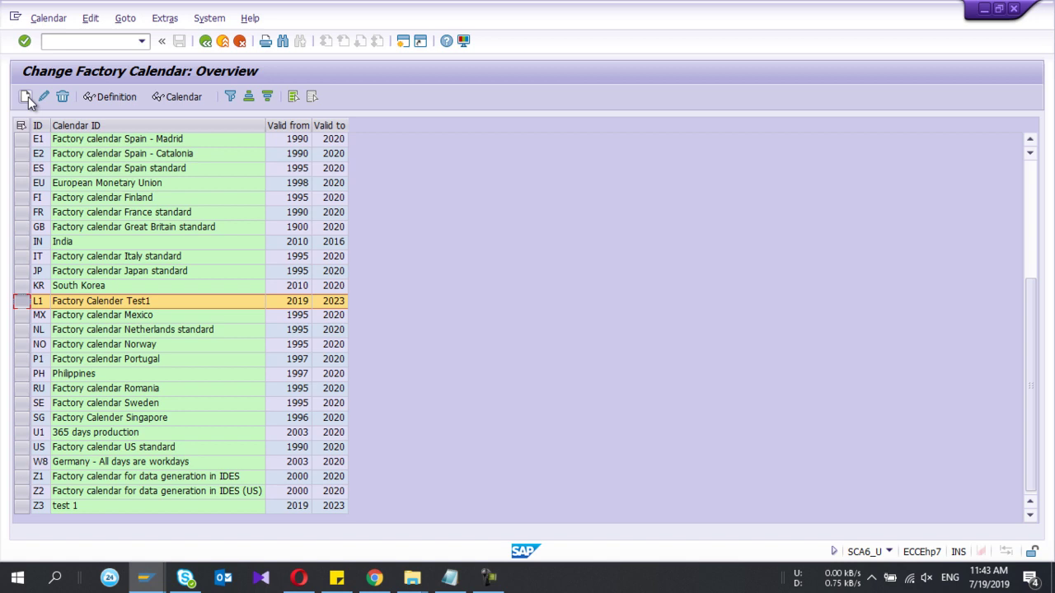
double_click(41, 305)
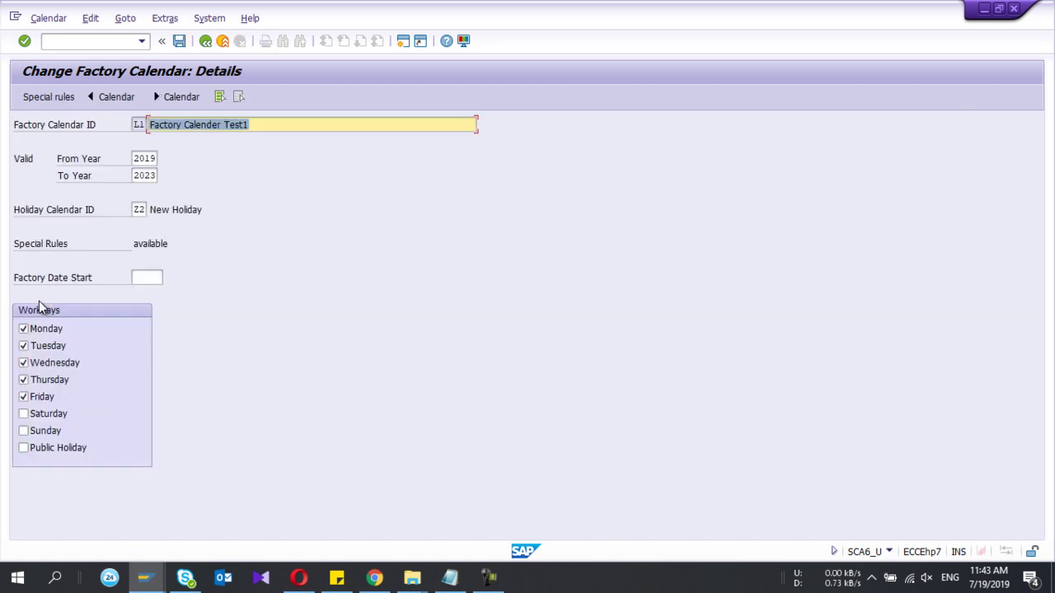
click(50, 97)
click(25, 99)
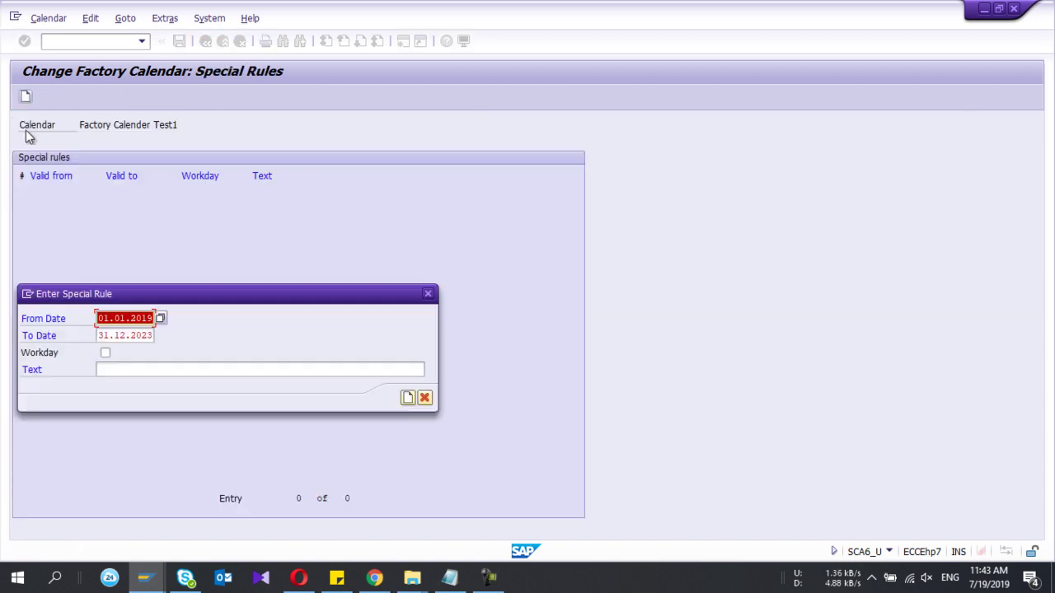
Set the special rule's date range from 04.03.2020 to 07.03.2020
click(108, 317)
key(Down)
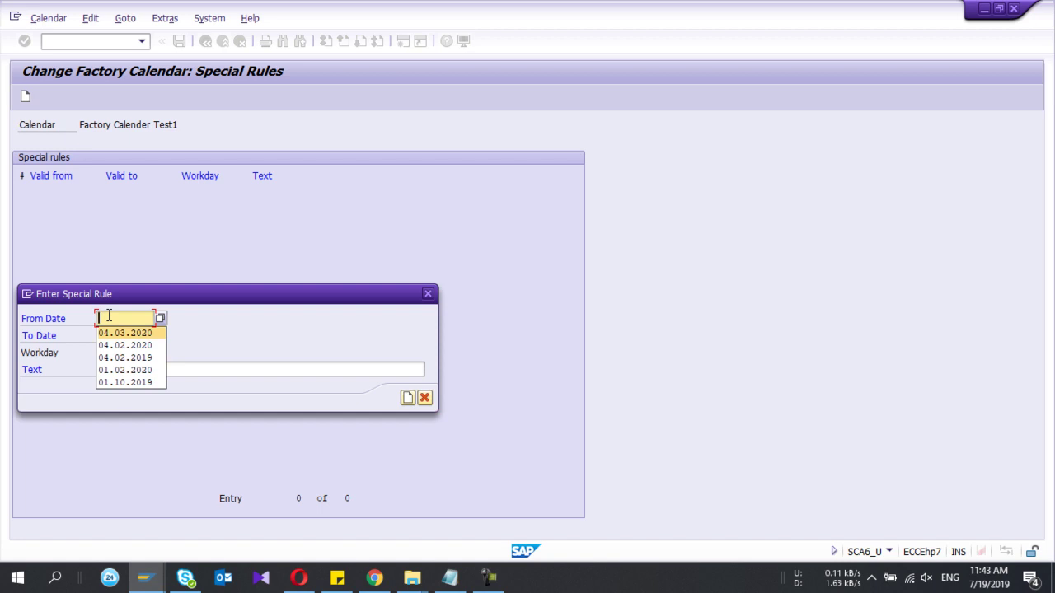
key(Return)
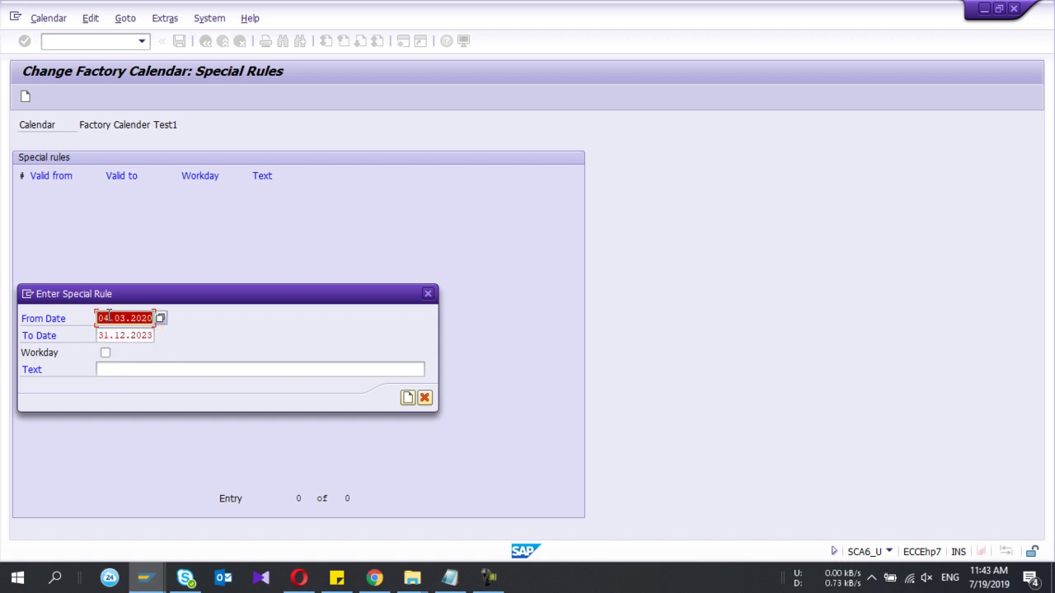
key(Tab)
key(shift+End)
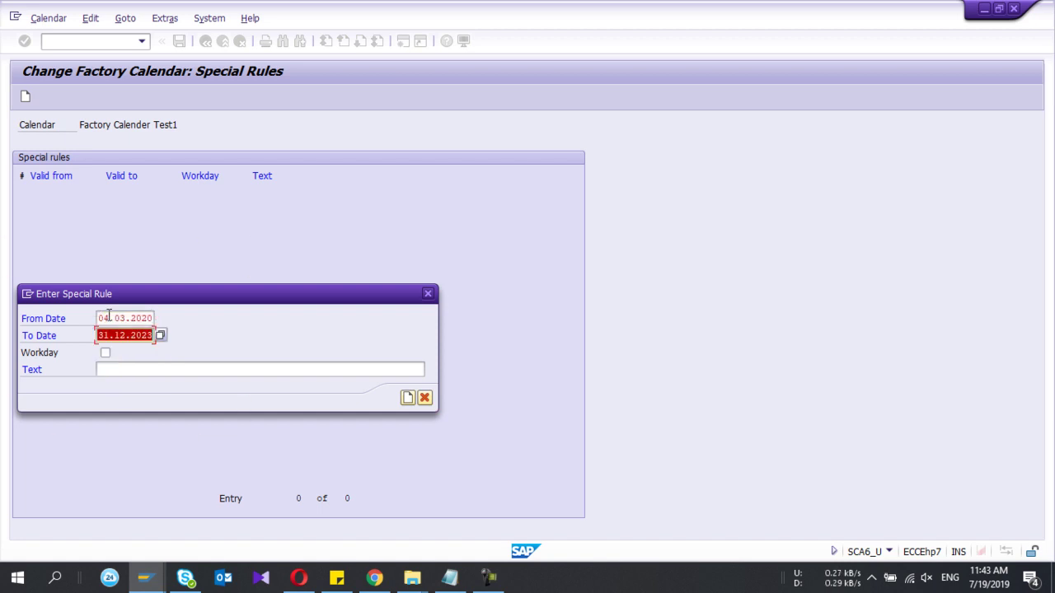
text(04.03.2020)
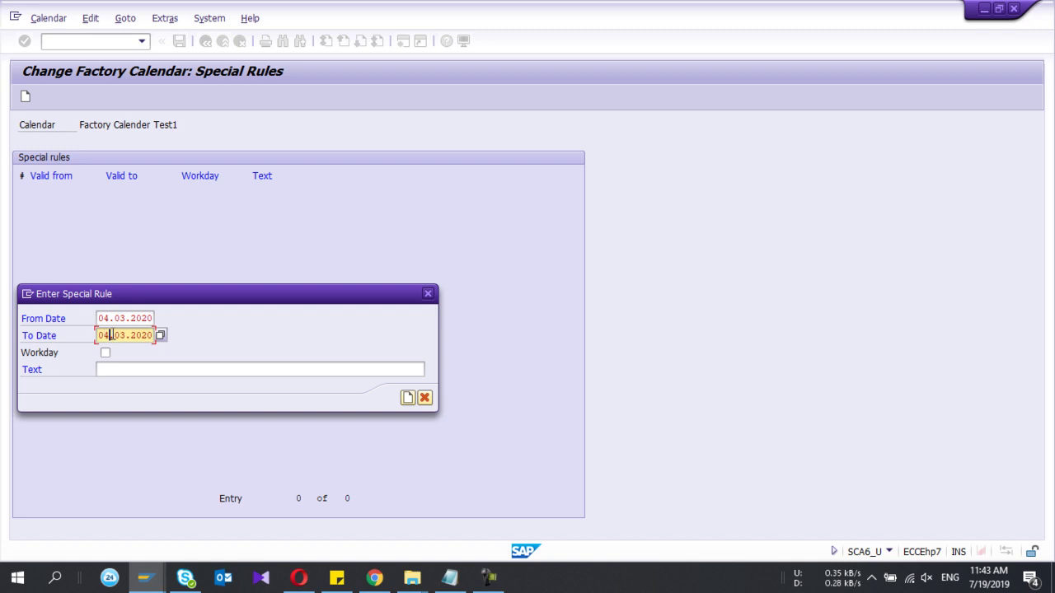
key(BackSpace)
text(7)
Describe the rule as 'Special Holiday for company 1' and create it as a non-workday
click(111, 369)
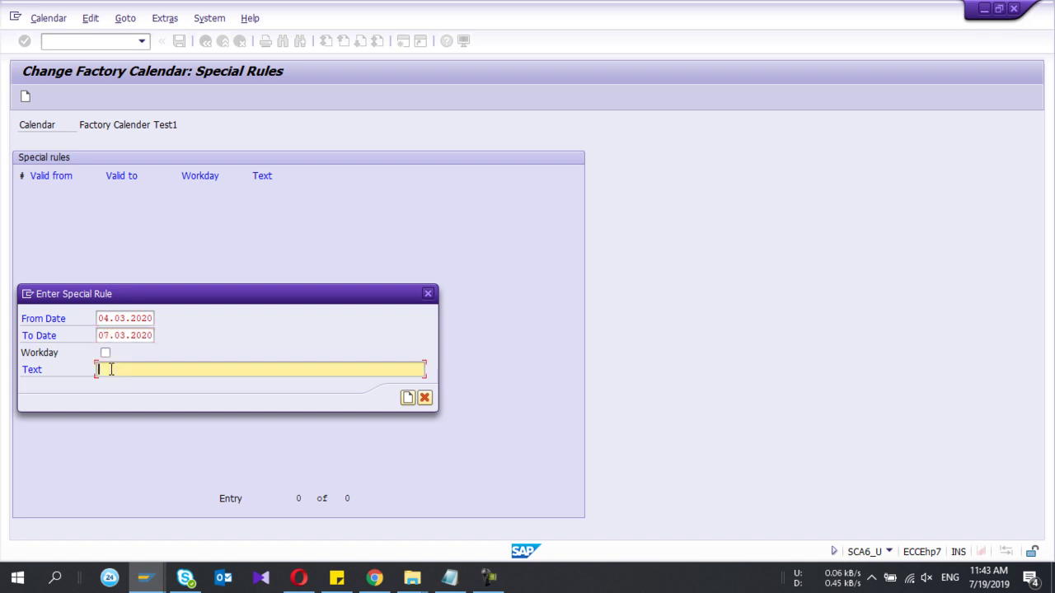
text(Special Holi)
key(BackSpace)
text(ay fo)
key(BackSpace)
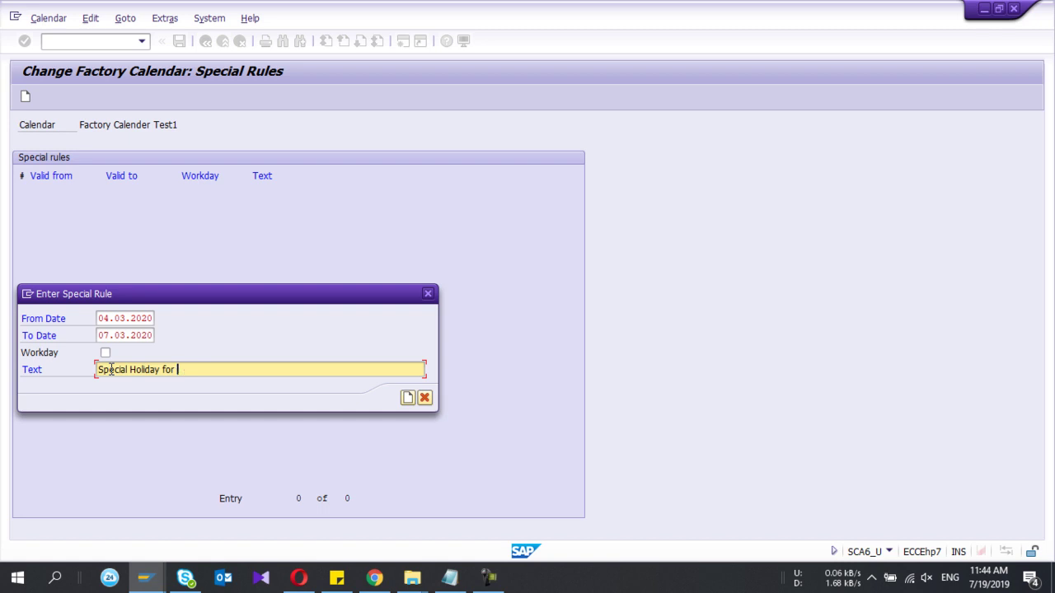
text(company 1)
click(407, 399)
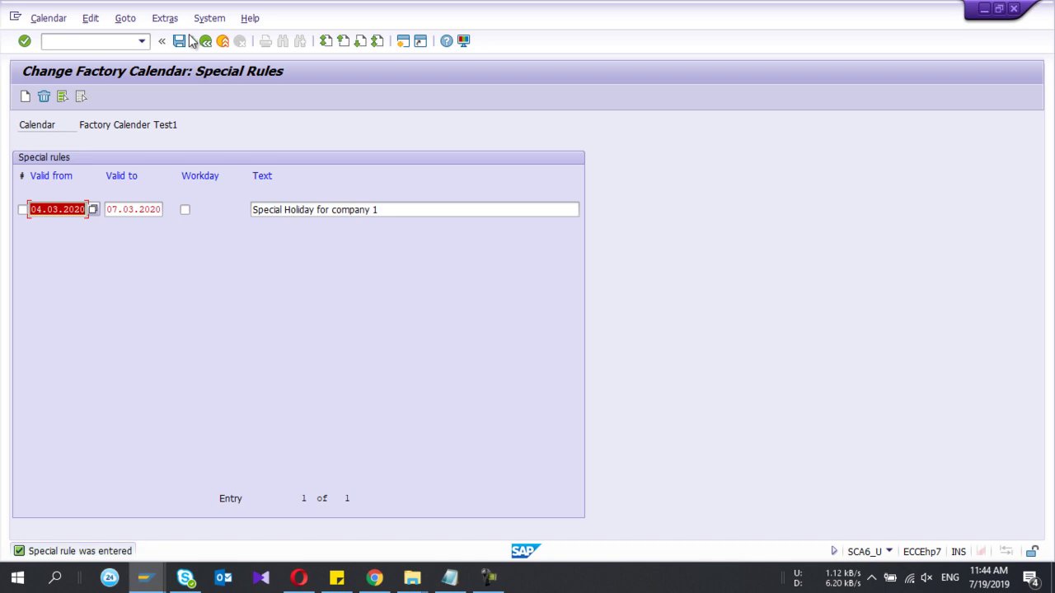
Save the special rule, confirm the transport notice, and go back to the calendar details
click(178, 41)
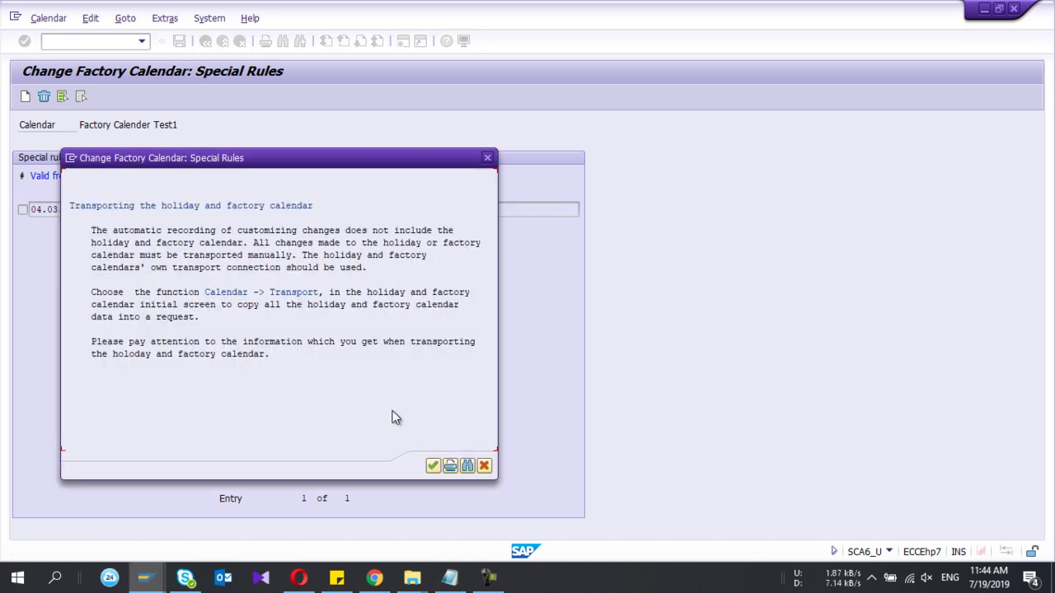
click(432, 466)
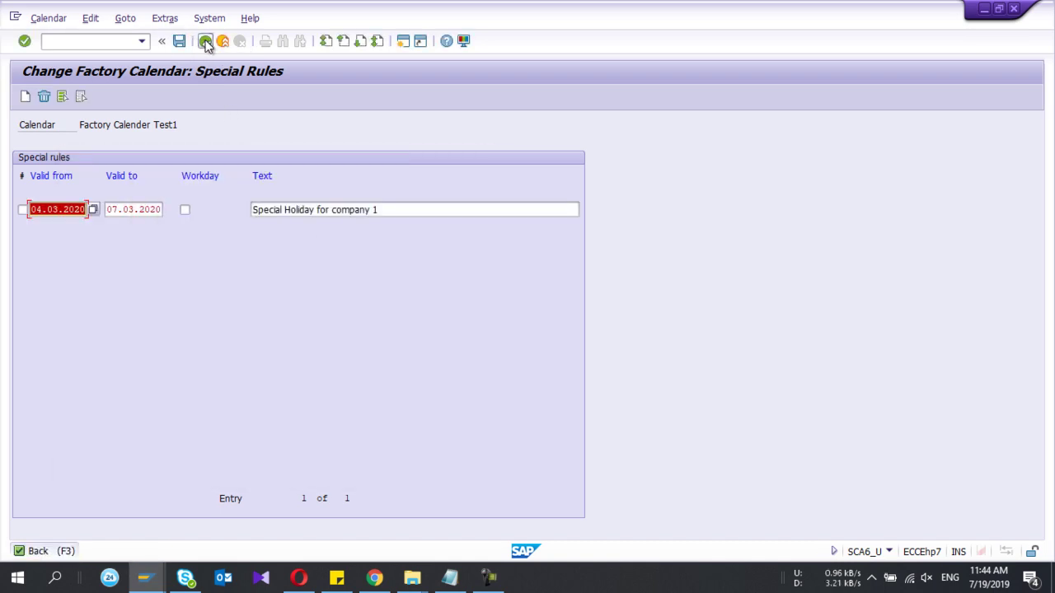
click(205, 41)
Return to the calendar list, select L1, and open its 2020 year overview
click(205, 42)
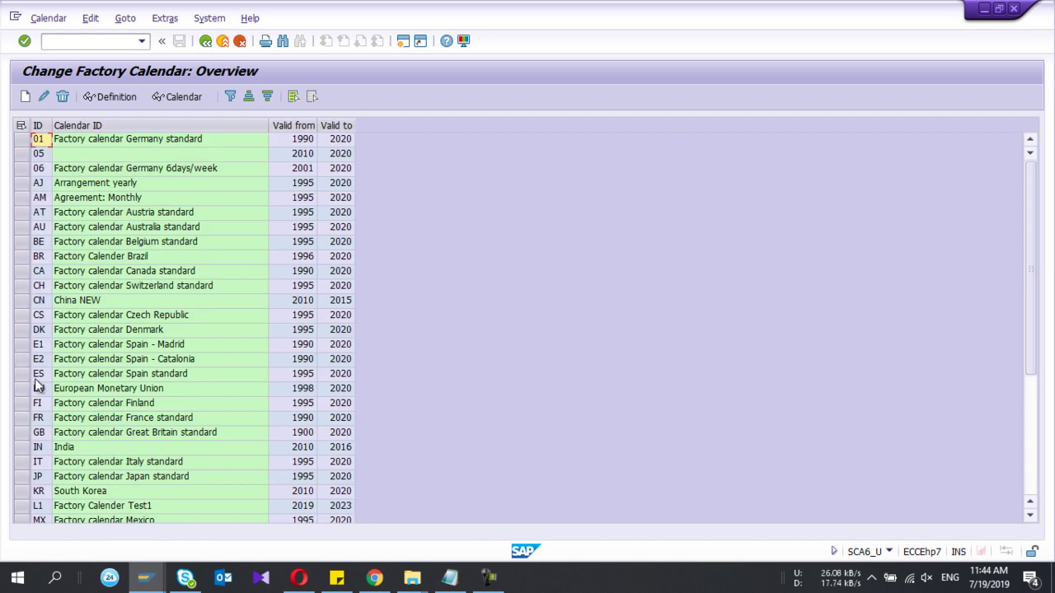
scroll(33, 418, down, 5)
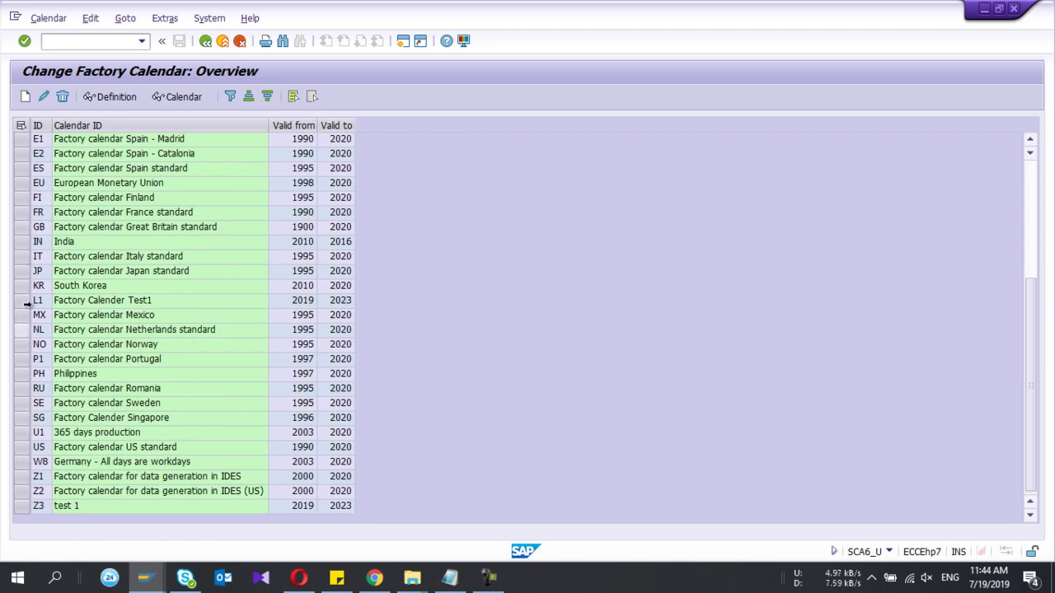
click(23, 300)
click(164, 97)
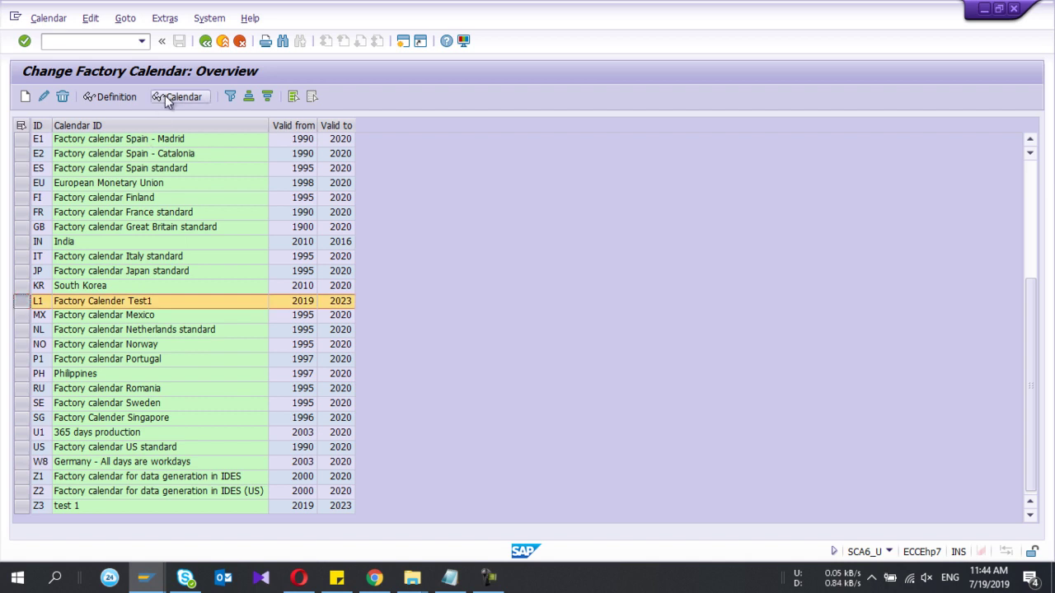
double_click(43, 205)
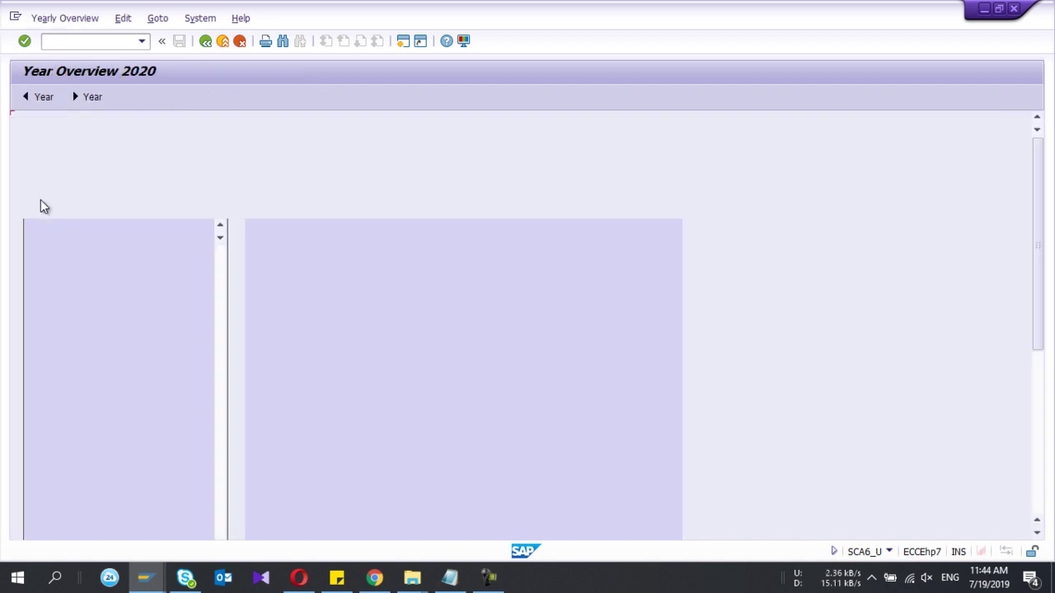
Verify that 4–7 March 2020 in week 10 show as free days
scroll(165, 332, up, 1)
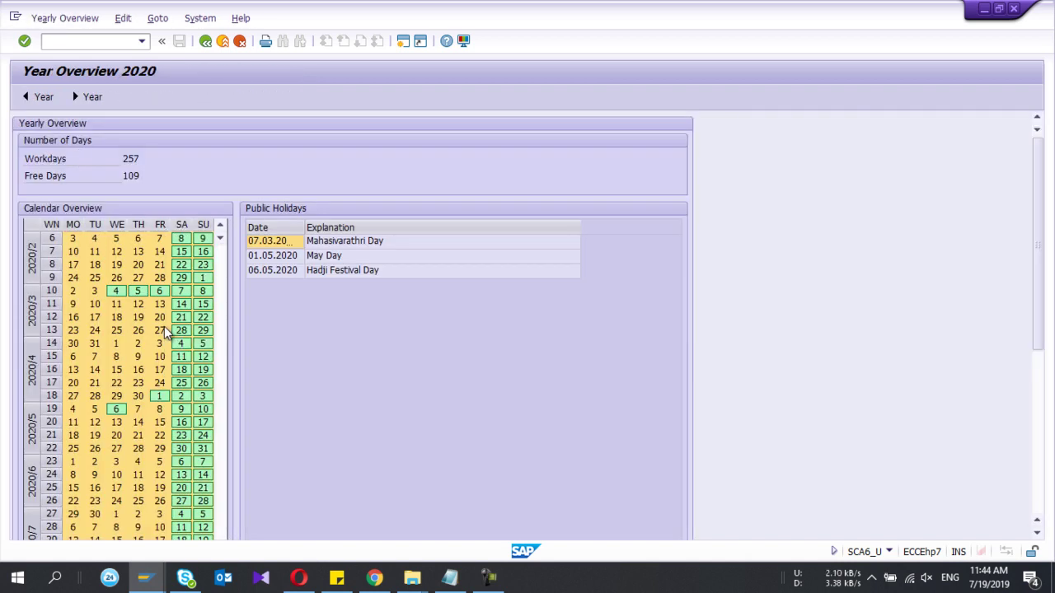
click(116, 291)
click(138, 293)
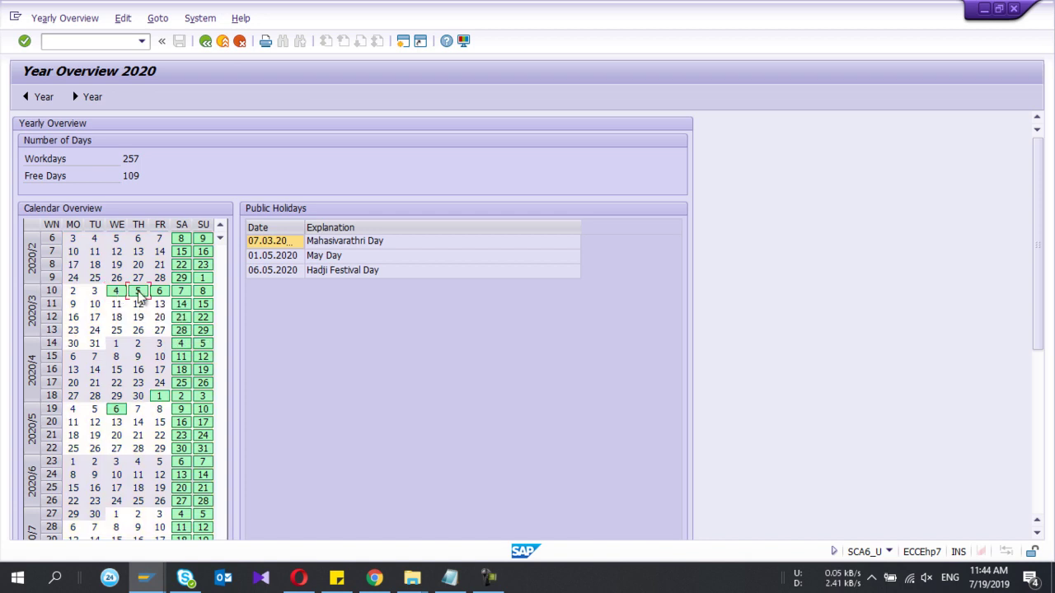
click(159, 292)
click(180, 293)
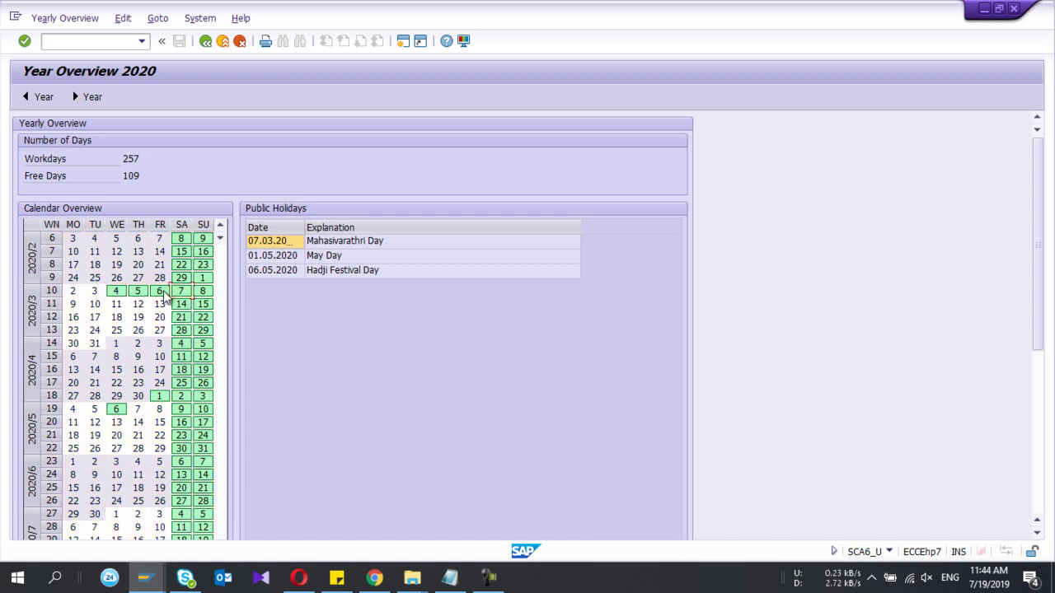